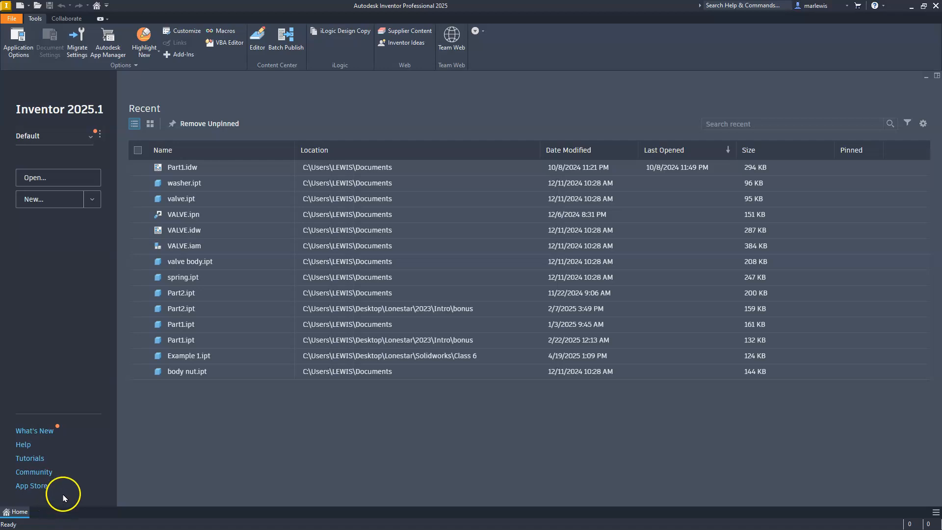
Create a new part file from the metric Standard (mm).ipt template.
{"action": "left_click", "coordinate": [47, 199]}
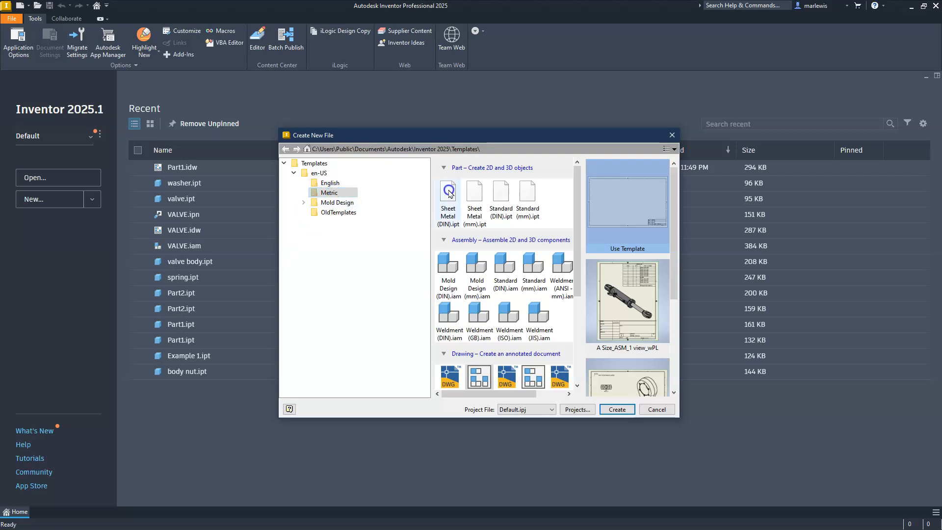
{"action": "left_click", "coordinate": [528, 196]}
{"action": "left_click", "coordinate": [617, 409]}
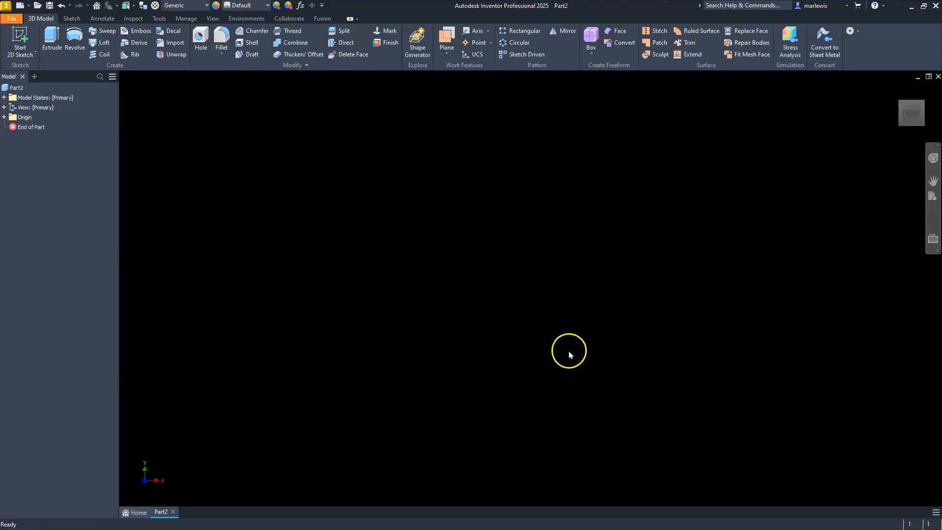
Start a 2D sketch on the horizontal XZ origin plane.
{"action": "left_click", "coordinate": [21, 33]}
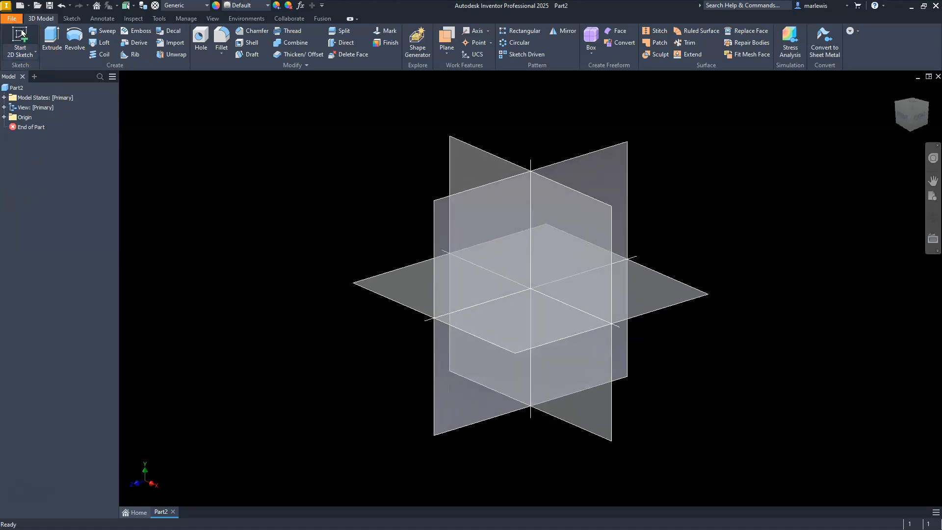
{"action": "left_click", "coordinate": [380, 283]}
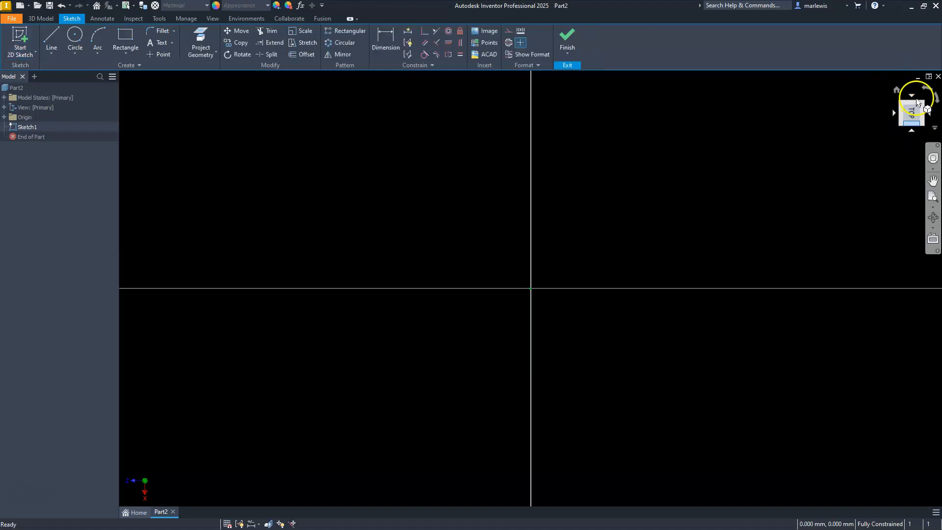
{"action": "left_click", "coordinate": [924, 86]}
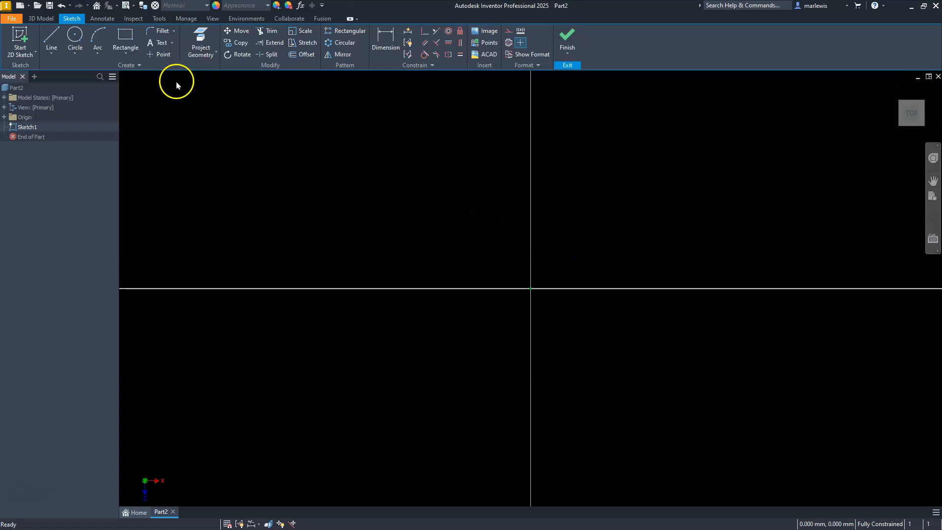
Sketch a two-point center rectangle about 205 mm wide, centered on the origin.
{"action": "left_click", "coordinate": [126, 55]}
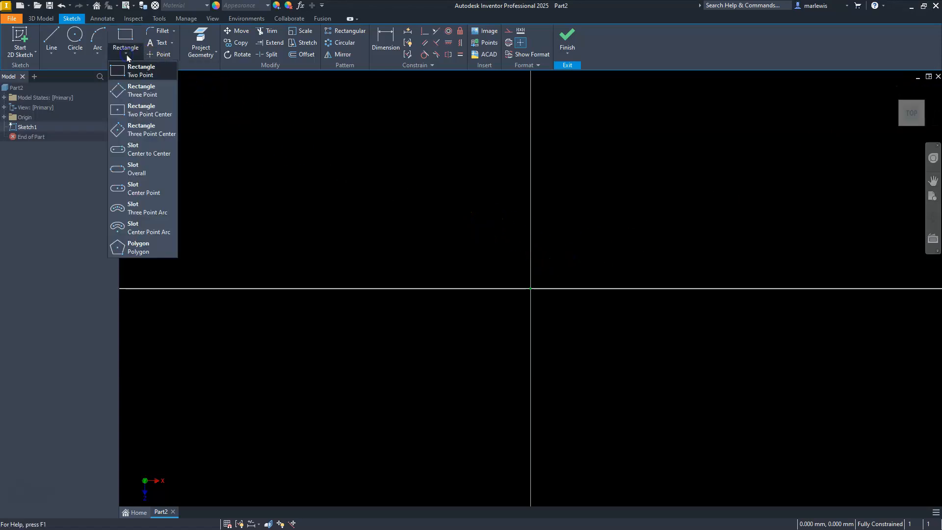
{"action": "left_click", "coordinate": [139, 112]}
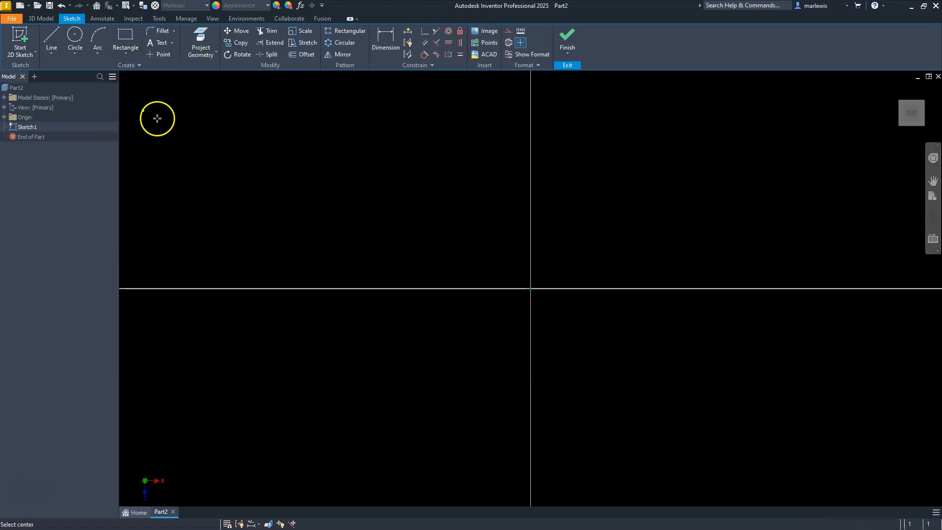
{"action": "left_click", "coordinate": [530, 287]}
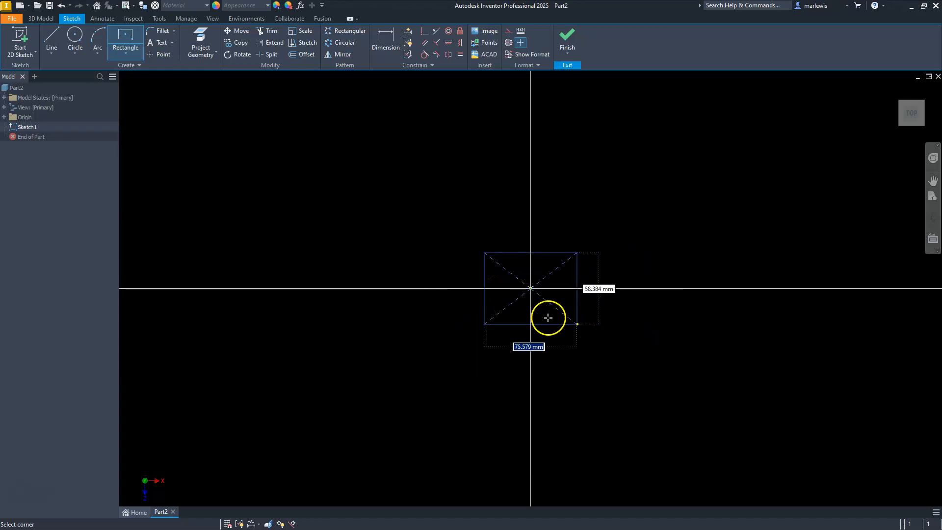
{"action": "left_click", "coordinate": [404, 238]}
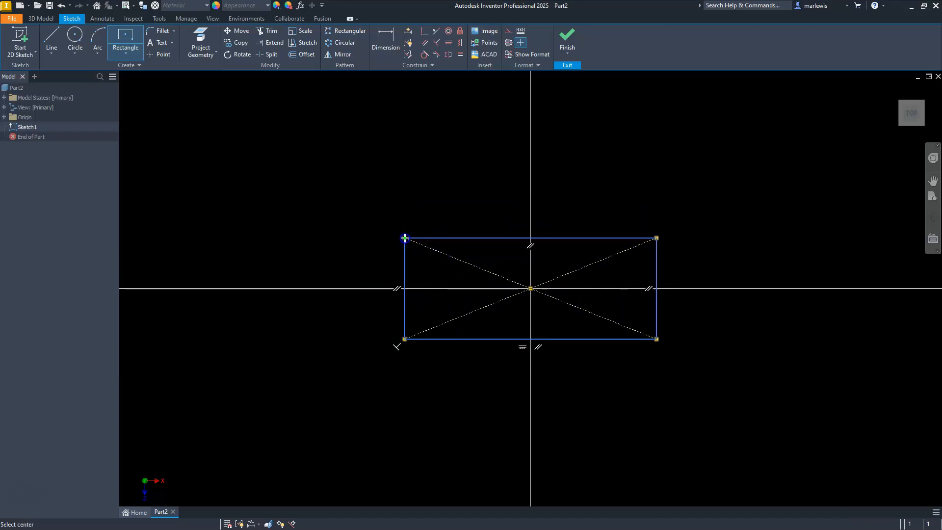
{"action": "key", "text": "Escape"}
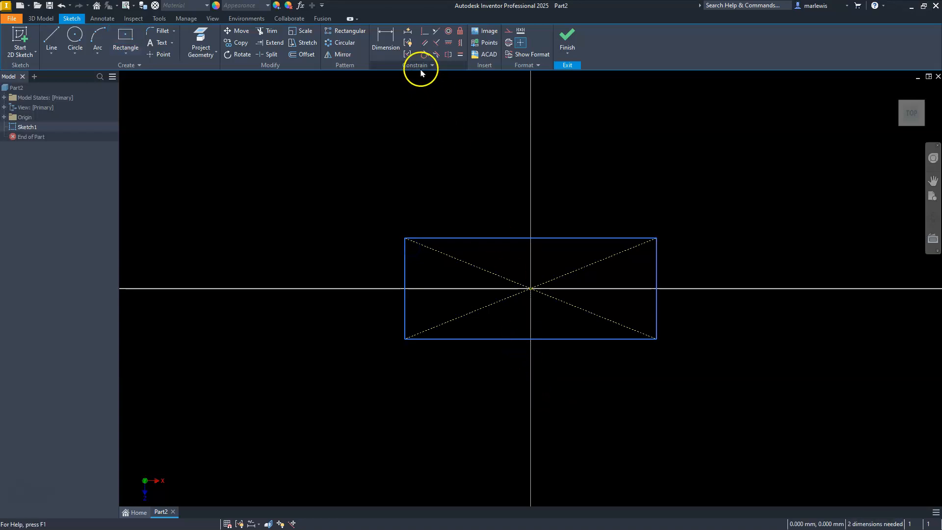
Dimension the rectangle's upper edge to a width of 80 mm.
{"action": "left_click", "coordinate": [394, 42]}
{"action": "left_click", "coordinate": [506, 238]}
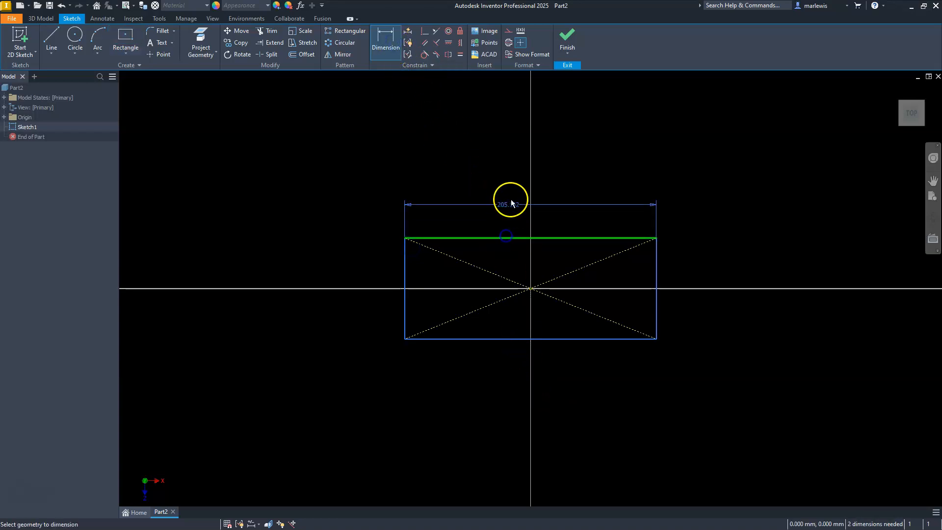
{"action": "left_click", "coordinate": [534, 189]}
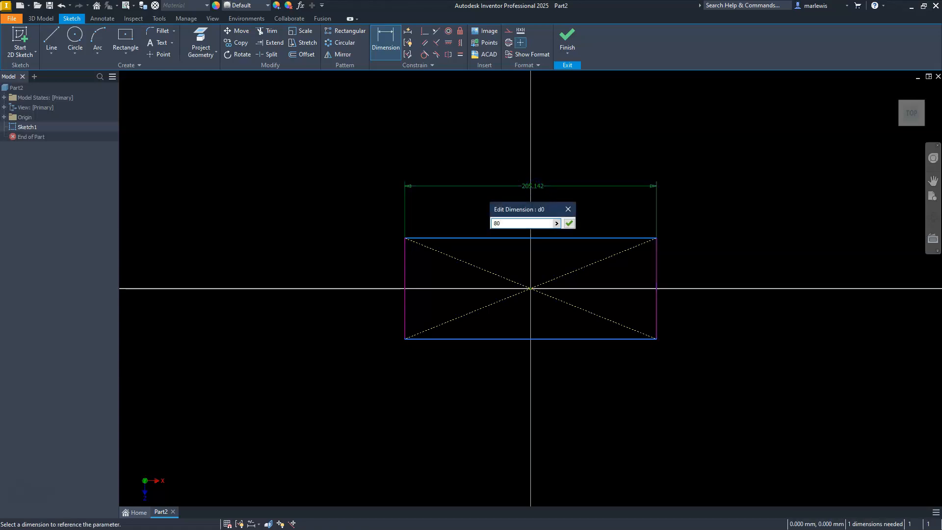
{"action": "key", "text": "Return"}
Dimension the rectangle's left edge to a height of 50 mm.
{"action": "scroll", "coordinate": [518, 281], "scroll_direction": "down", "scroll_amount": 3}
{"action": "scroll", "coordinate": [519, 288], "scroll_direction": "up", "scroll_amount": 5}
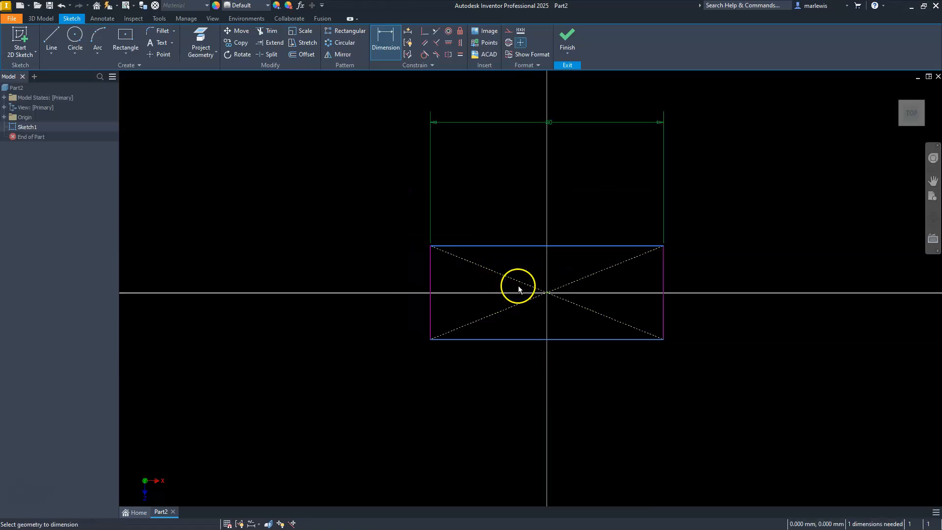
{"action": "scroll", "coordinate": [519, 289], "scroll_direction": "up", "scroll_amount": 3}
{"action": "left_click", "coordinate": [352, 327]}
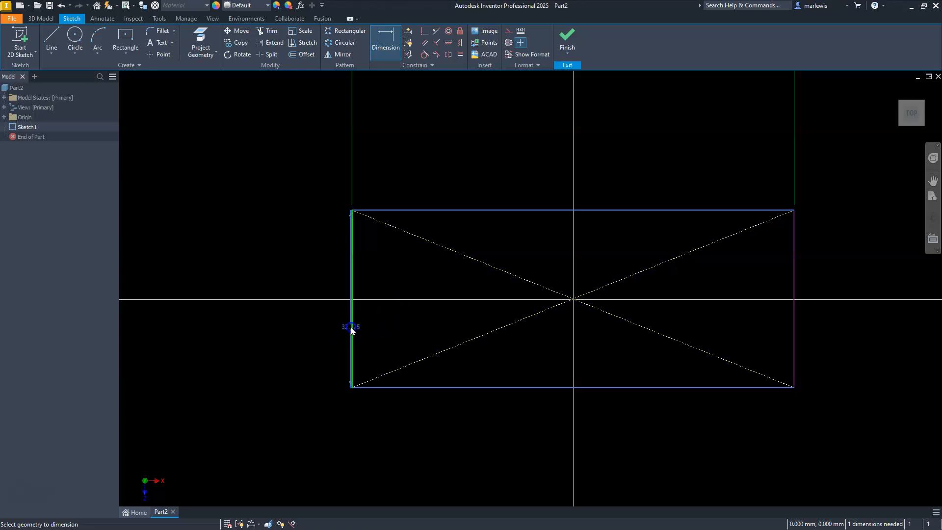
{"action": "left_click", "coordinate": [310, 311]}
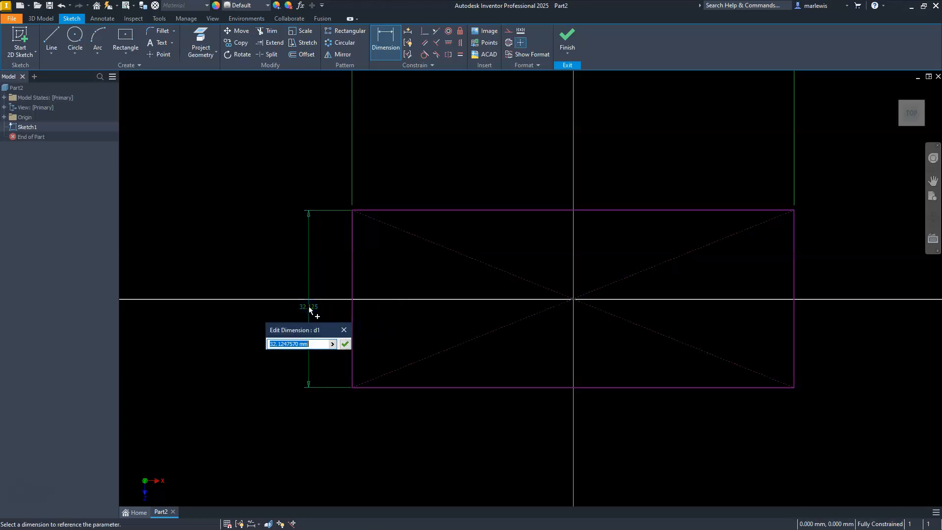
{"action": "type", "text": "50"}
{"action": "key", "text": "Return"}
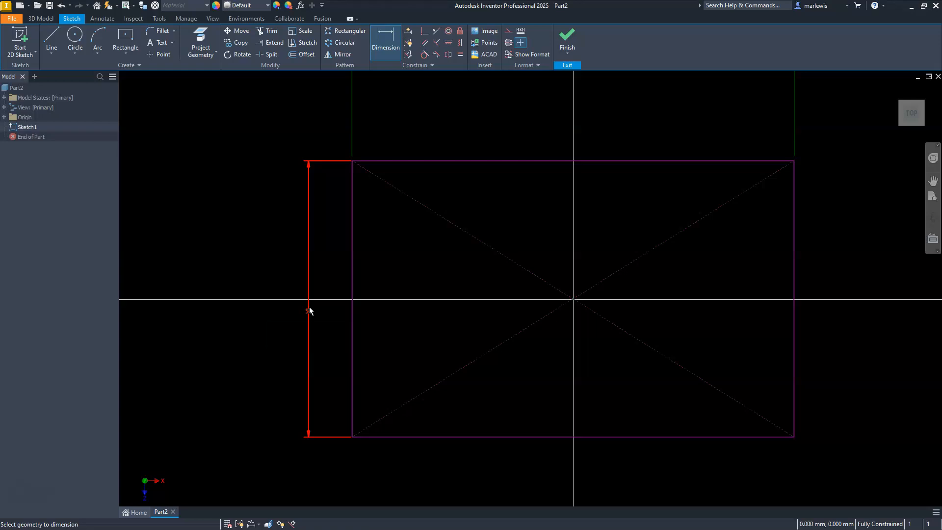
Sketch a circle about 22 mm in diameter inside the right half of the rectangle.
{"action": "scroll", "coordinate": [403, 285], "scroll_direction": "down", "scroll_amount": 3}
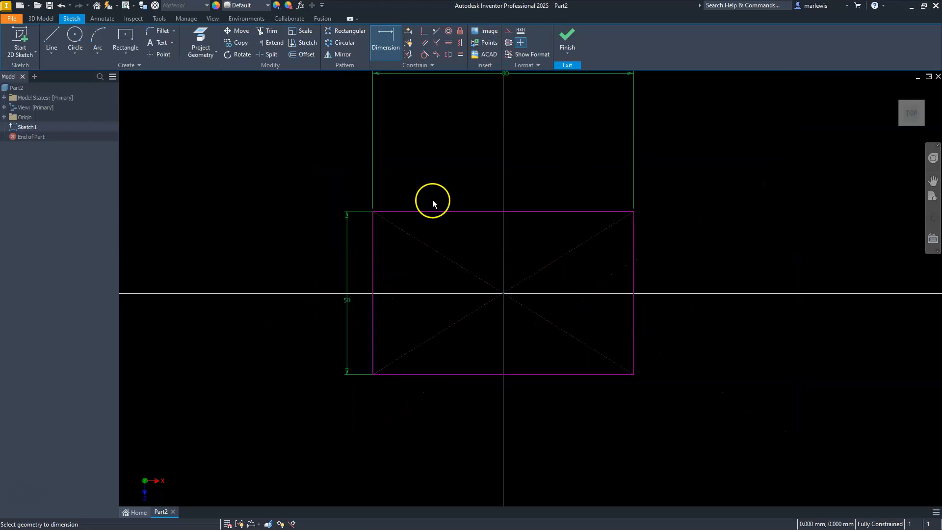
{"action": "left_click", "coordinate": [75, 37]}
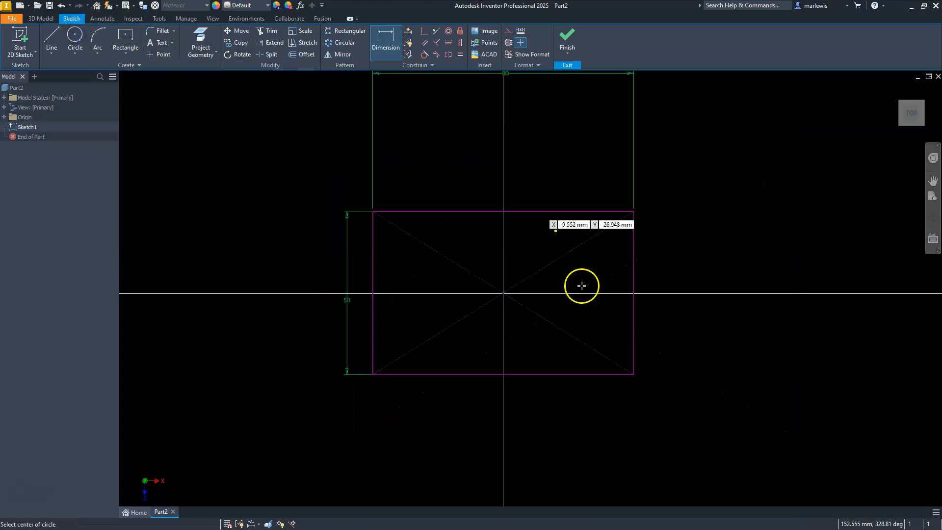
{"action": "left_click", "coordinate": [586, 271]}
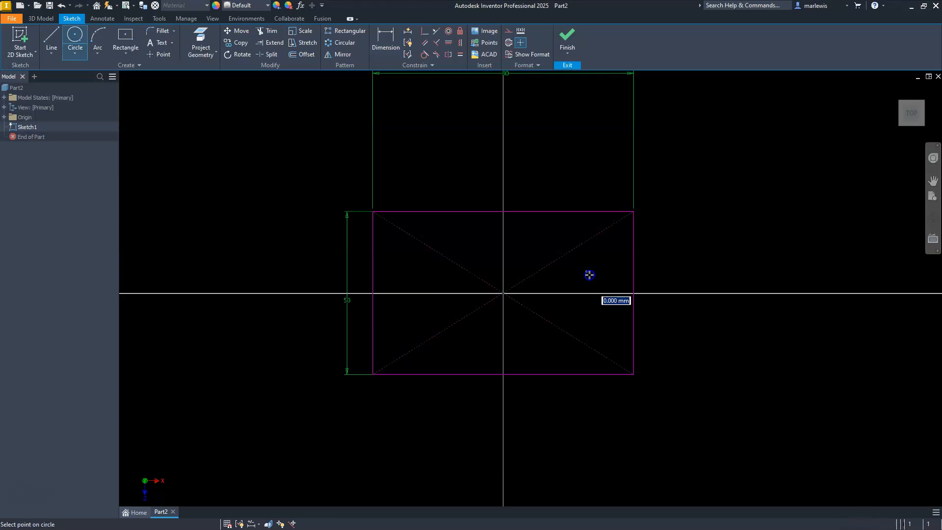
{"action": "left_click", "coordinate": [613, 298]}
Constrain the circle's center horizontally to the rectangle's center at the origin.
{"action": "left_click", "coordinate": [449, 43]}
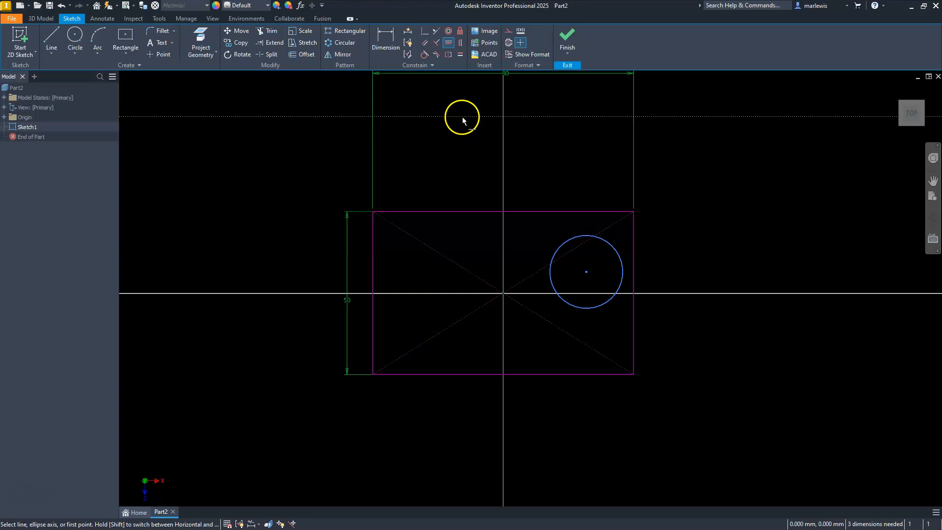
{"action": "left_click", "coordinate": [587, 272]}
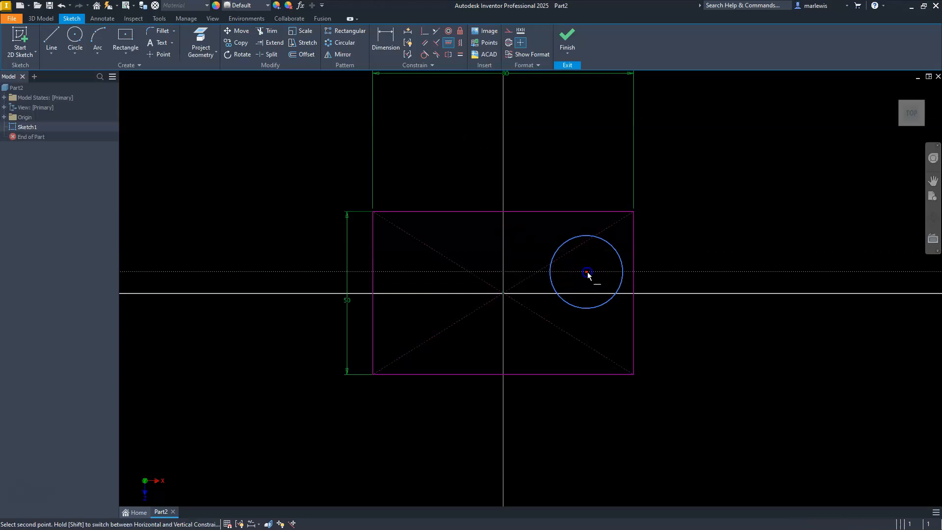
{"action": "left_click", "coordinate": [501, 292]}
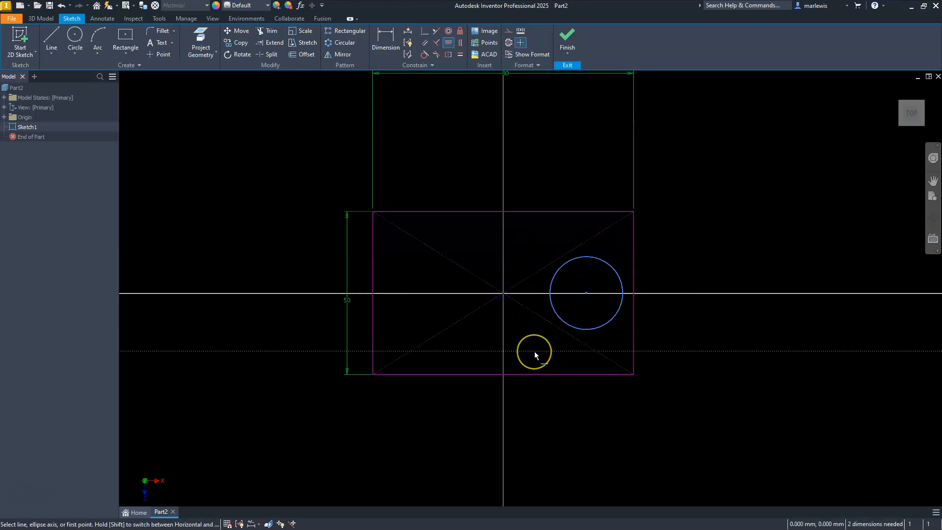
Dimension the circle's center 55 mm from the rectangle's left edge.
{"action": "left_click", "coordinate": [386, 39]}
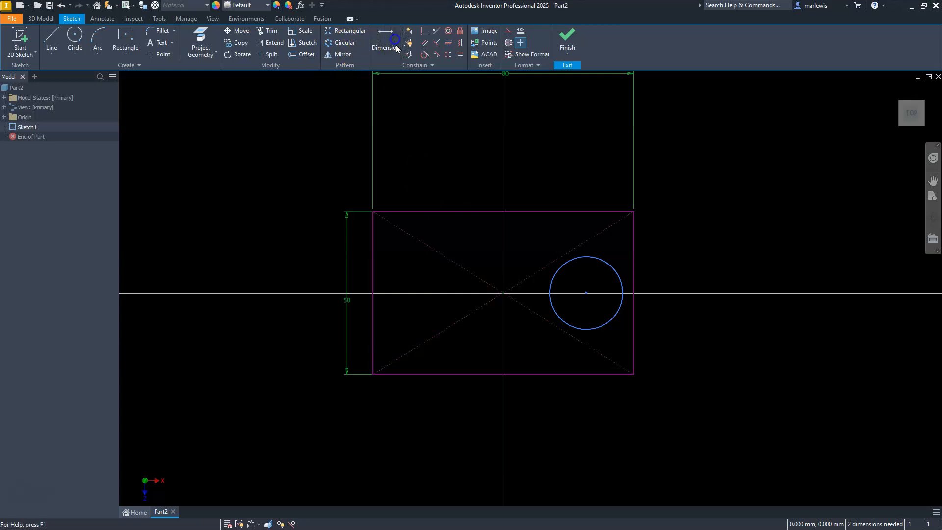
{"action": "left_click", "coordinate": [586, 293]}
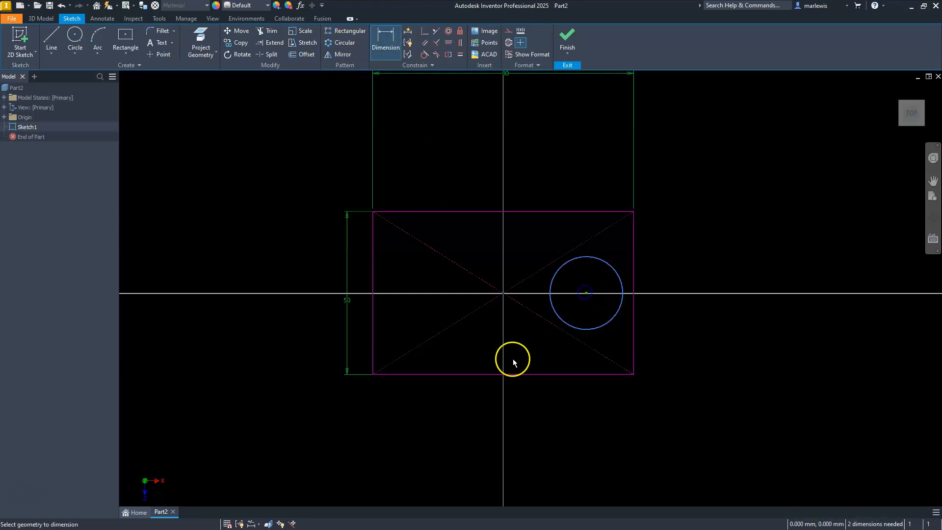
{"action": "left_click", "coordinate": [375, 339]}
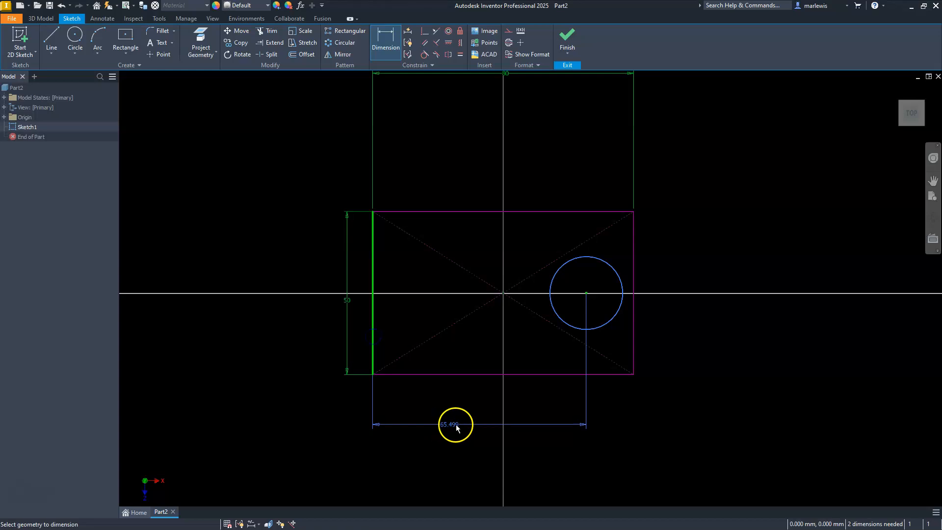
{"action": "left_click", "coordinate": [470, 423]}
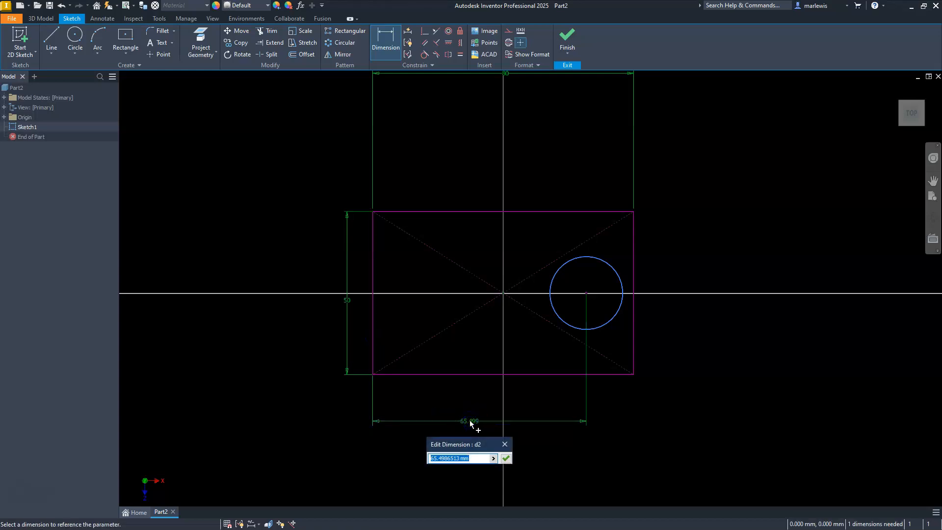
{"action": "type", "text": "55"}
{"action": "key", "text": "Return"}
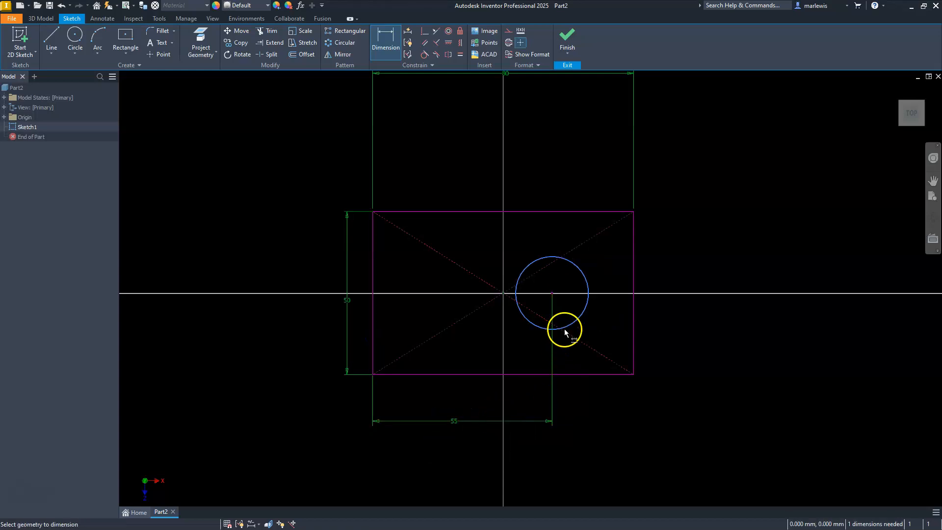
Dimension the circle's diameter to 24 mm and end dimensioning.
{"action": "left_click", "coordinate": [565, 328]}
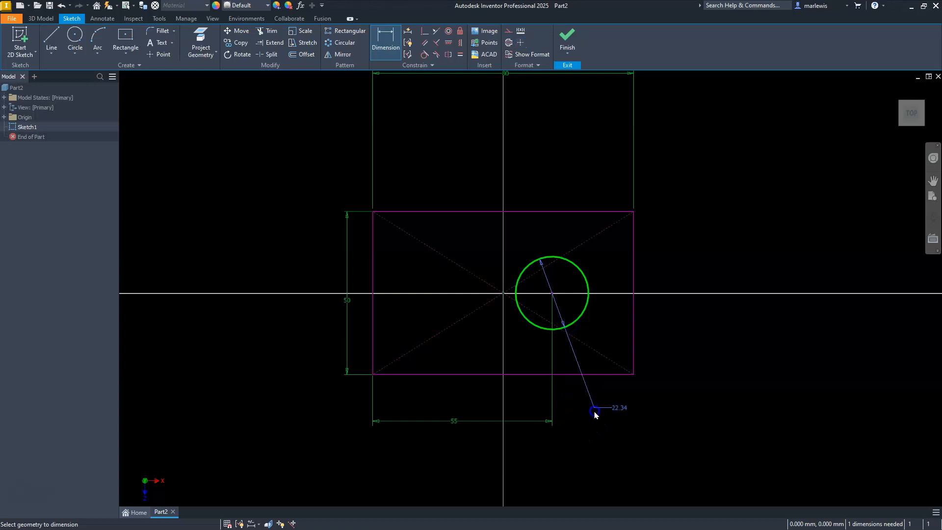
{"action": "left_click", "coordinate": [595, 415]}
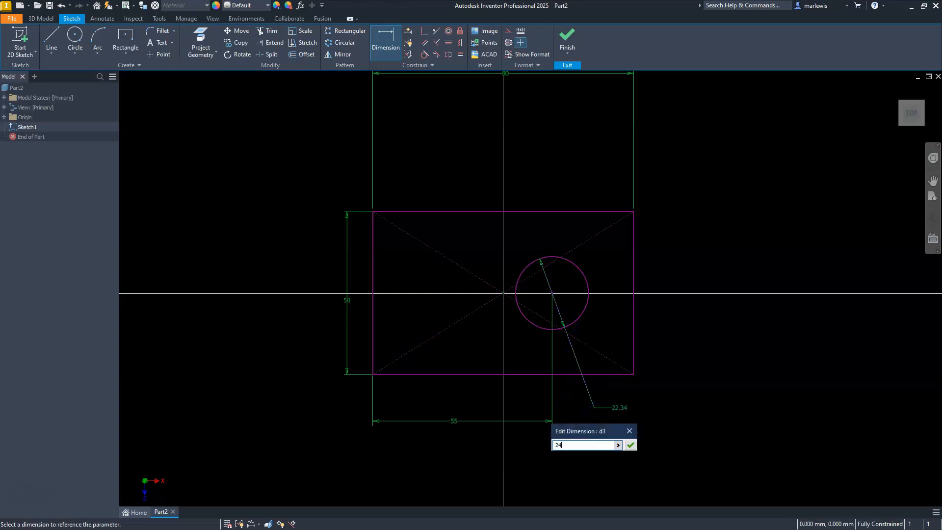
{"action": "key", "text": "Return"}
{"action": "key", "text": "Escape"}
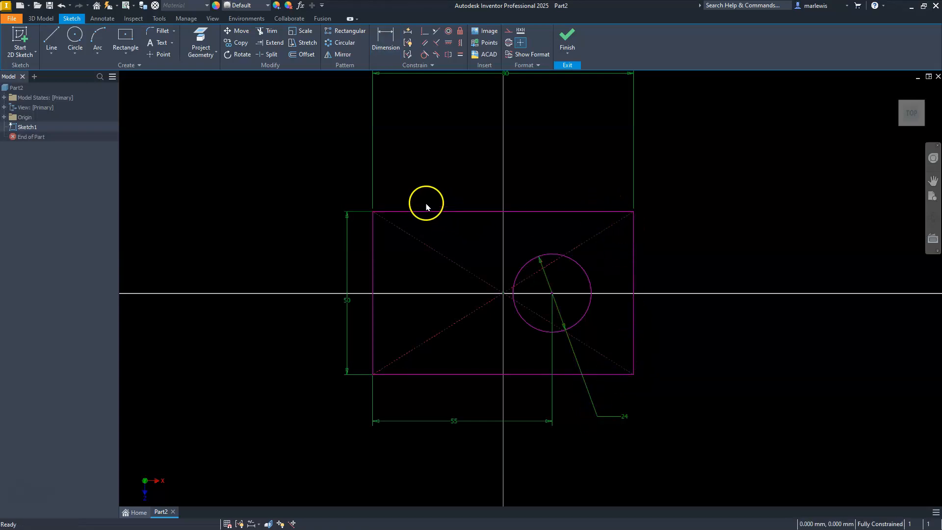
Fillet the rectangle's two right corners with a 15 mm radius and finish the sketch.
{"action": "left_click", "coordinate": [150, 31]}
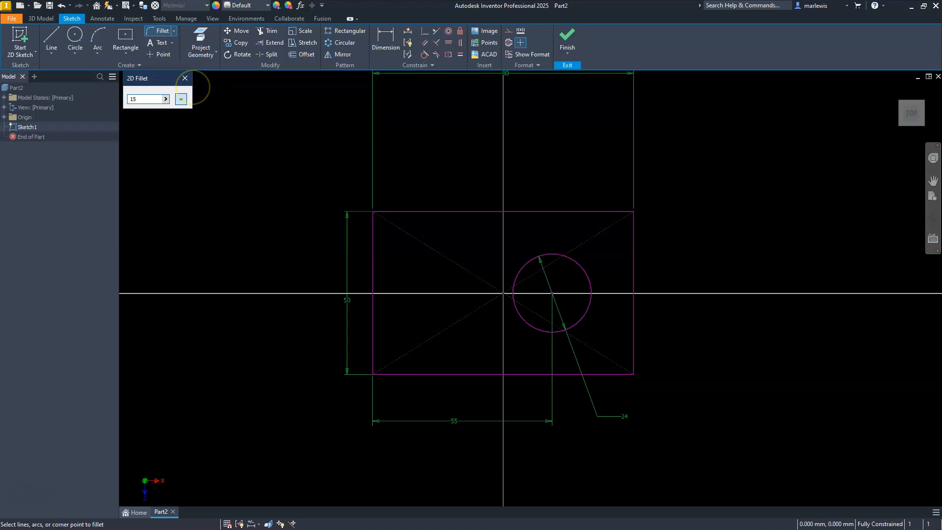
{"action": "left_click", "coordinate": [634, 261]}
{"action": "left_click", "coordinate": [608, 213]}
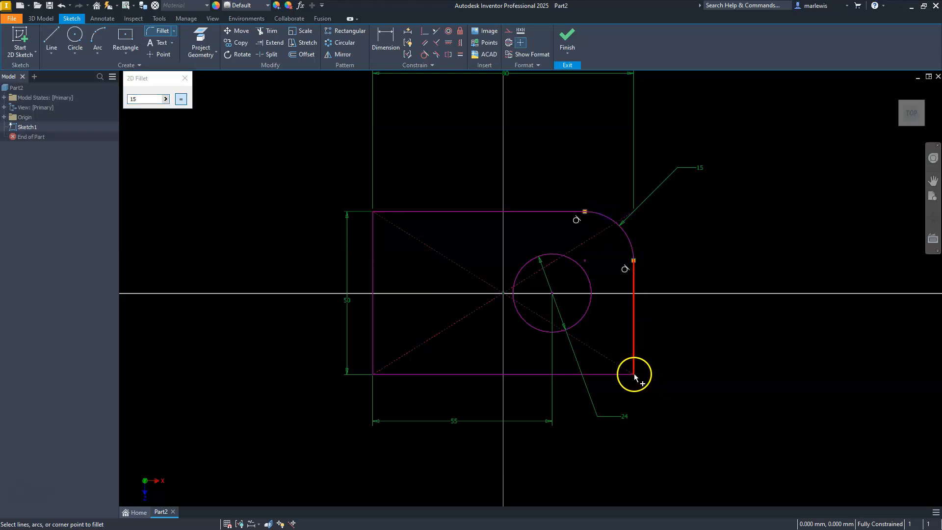
{"action": "left_click", "coordinate": [618, 372]}
{"action": "left_click", "coordinate": [635, 335]}
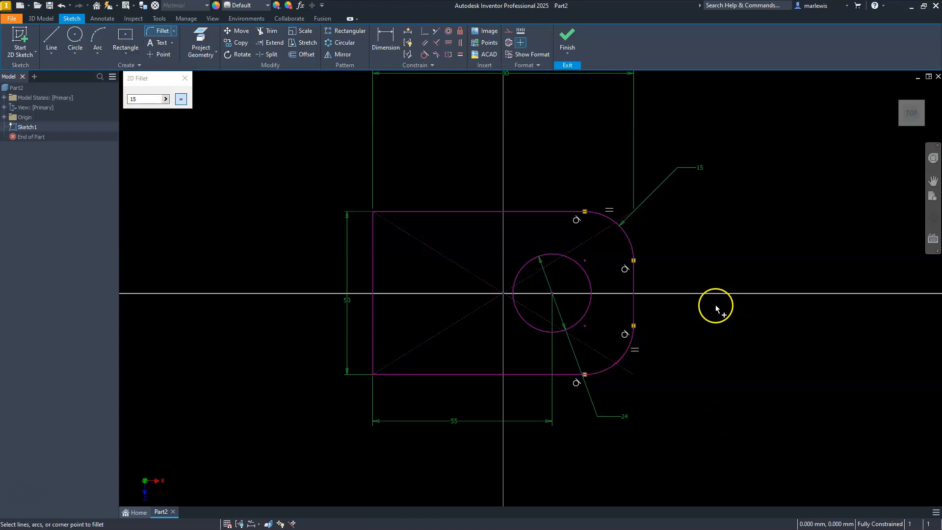
{"action": "key", "text": "Escape"}
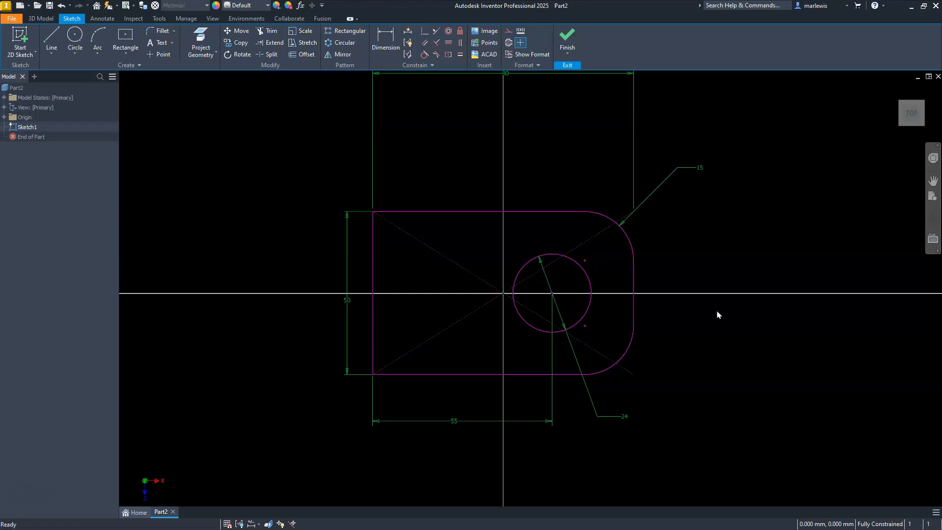
{"action": "left_click", "coordinate": [563, 41]}
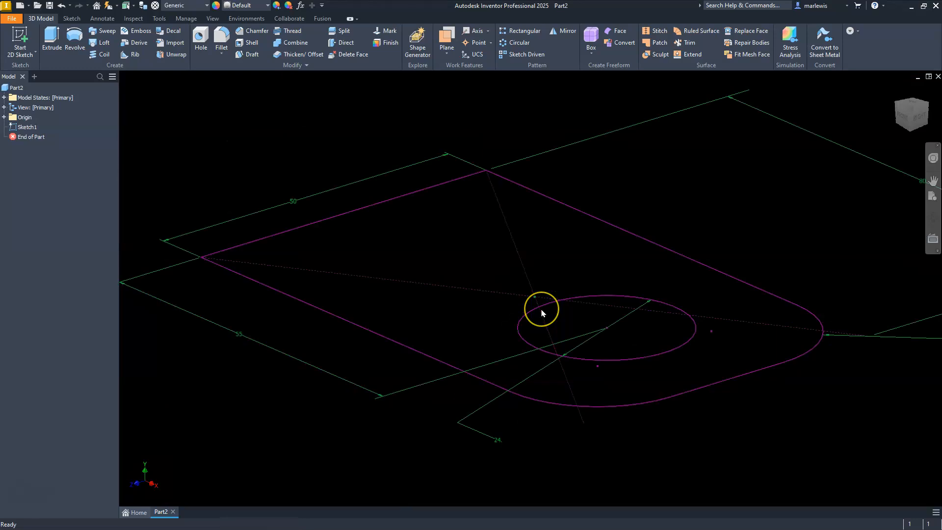
Extrude the rounded base profile around the circular hole 10 mm downward in the flipped direction.
{"action": "left_click", "coordinate": [46, 39]}
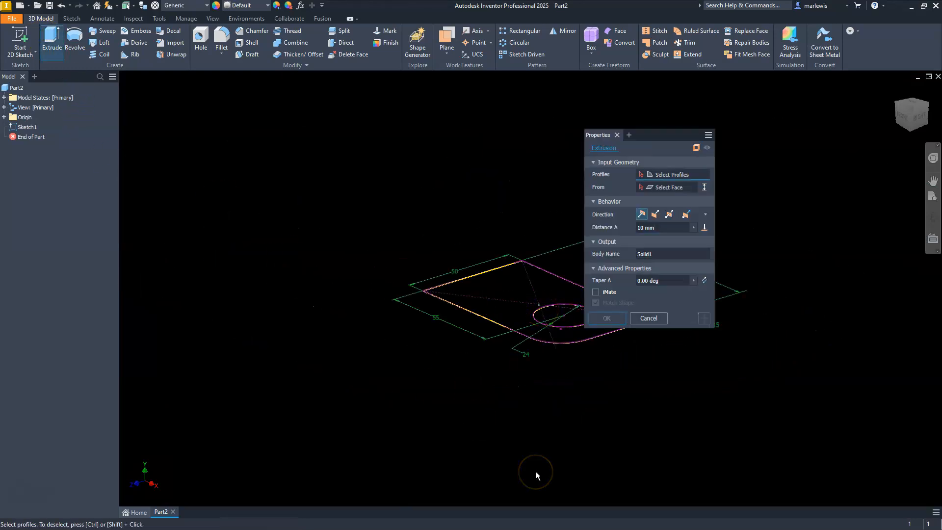
{"action": "left_click", "coordinate": [506, 311]}
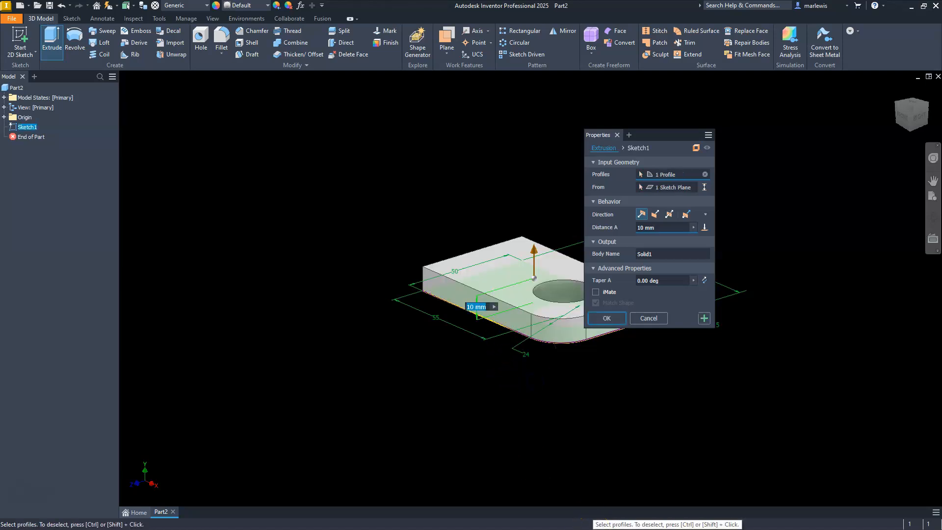
{"action": "left_click", "coordinate": [654, 215]}
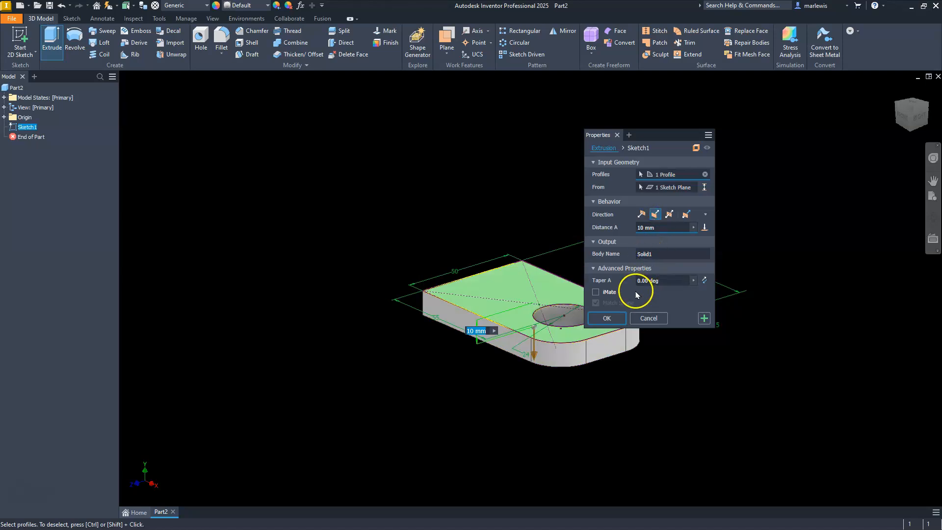
{"action": "left_click", "coordinate": [600, 319]}
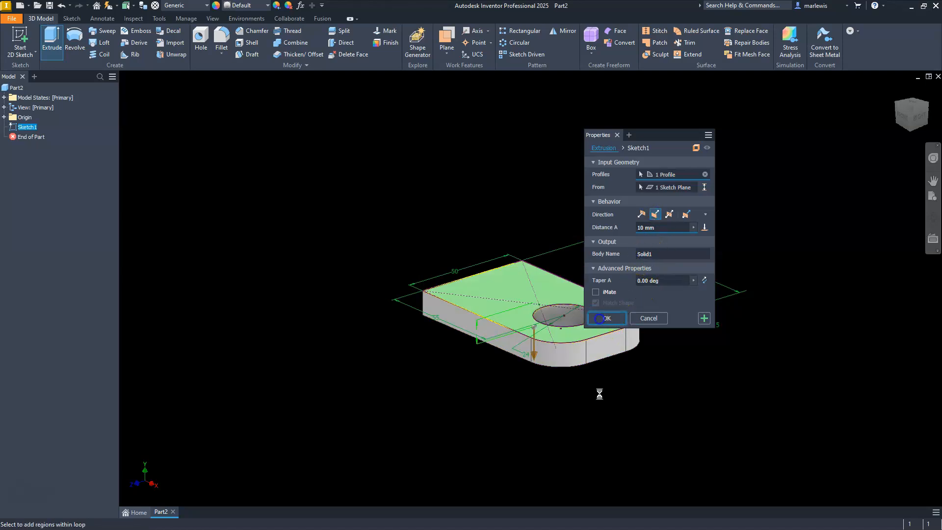
Start a new sketch on the plate's top face and orient it with the rounded end facing right.
{"action": "left_click", "coordinate": [502, 291]}
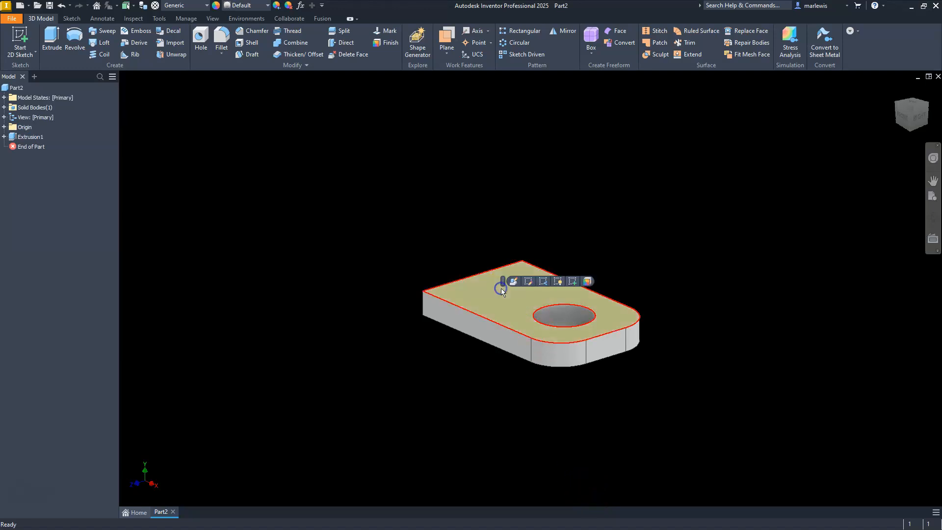
{"action": "left_click", "coordinate": [573, 283]}
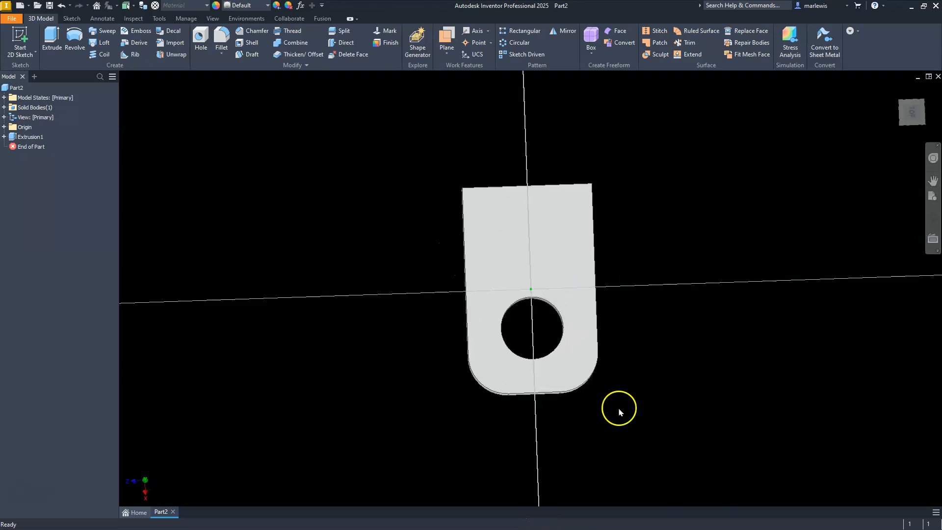
{"action": "left_click", "coordinate": [925, 89]}
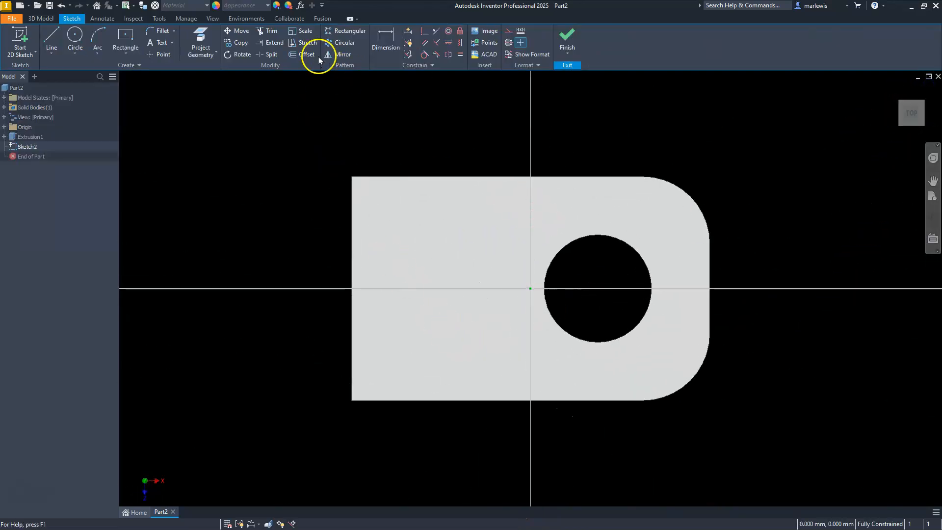
Project the plate's upper, left and lower straight edges into the sketch.
{"action": "left_click", "coordinate": [201, 42]}
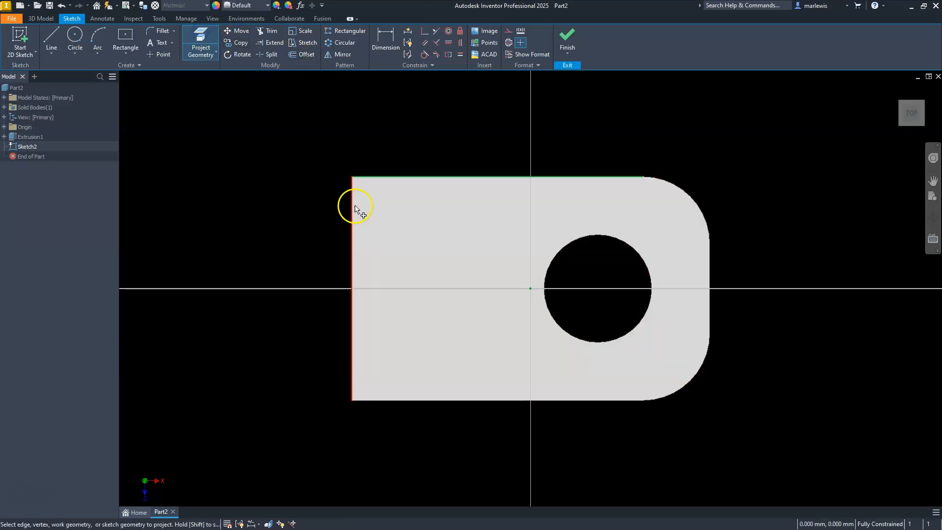
{"action": "left_click", "coordinate": [357, 206]}
{"action": "left_click", "coordinate": [403, 400]}
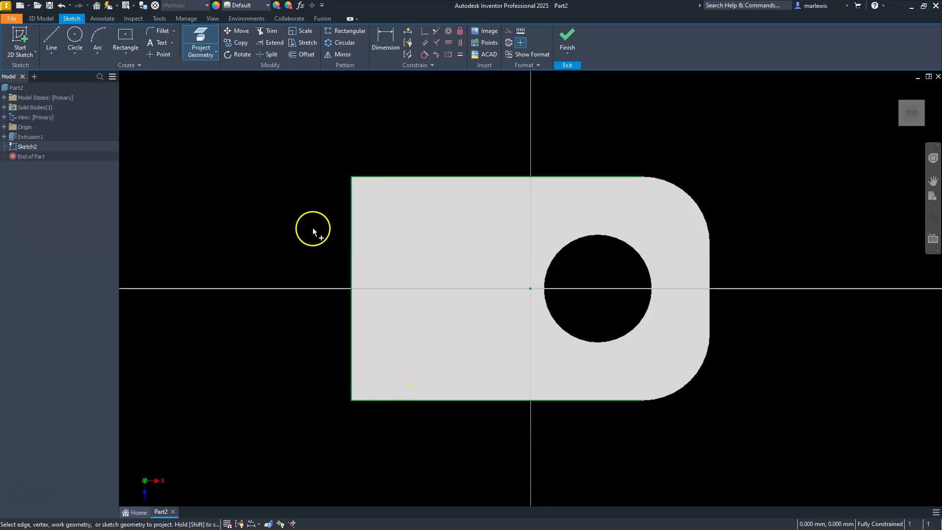
{"action": "right_click", "coordinate": [480, 142]}
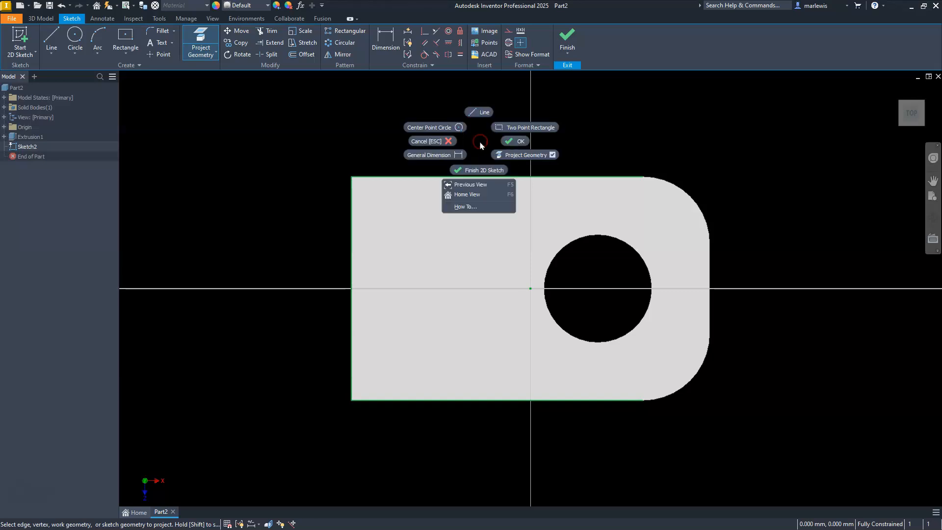
{"action": "key", "text": "Escape"}
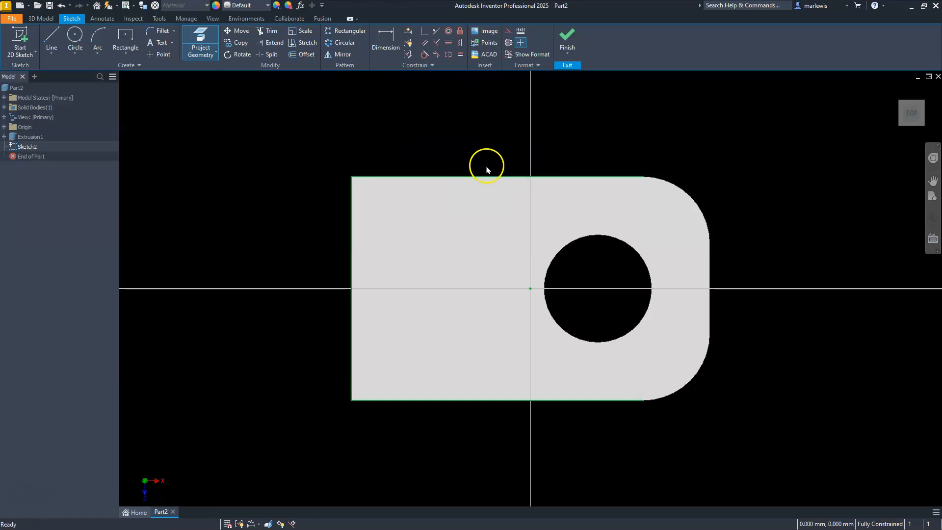
Offset the three projected edges 10 mm inward.
{"action": "left_click", "coordinate": [301, 54]}
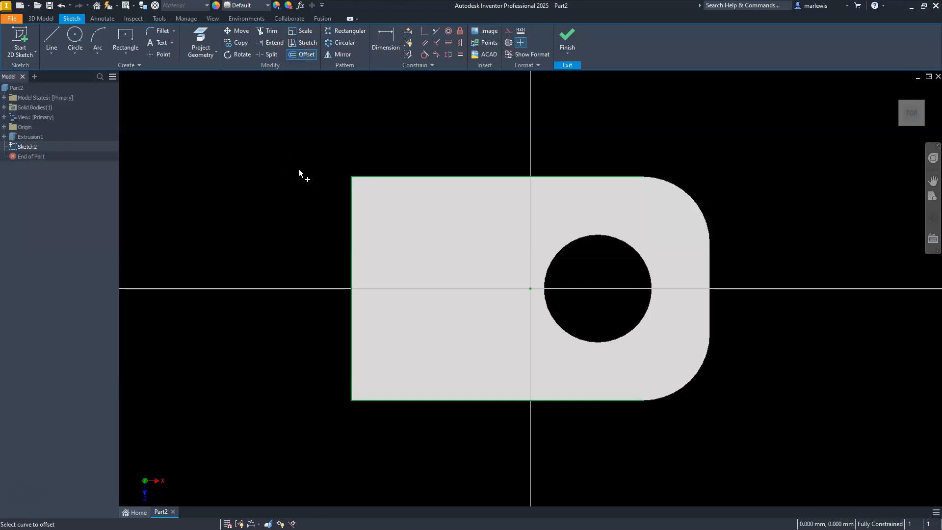
{"action": "left_click", "coordinate": [397, 178]}
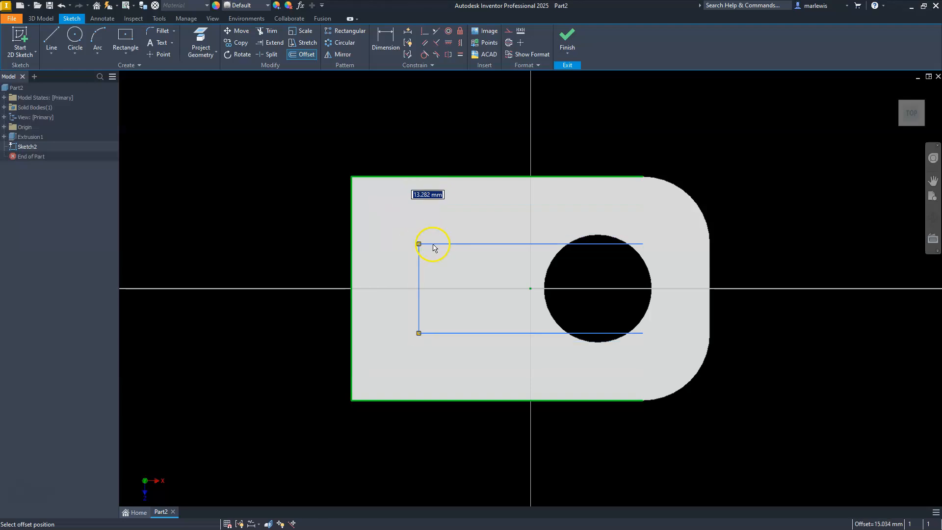
{"action": "type", "text": "10"}
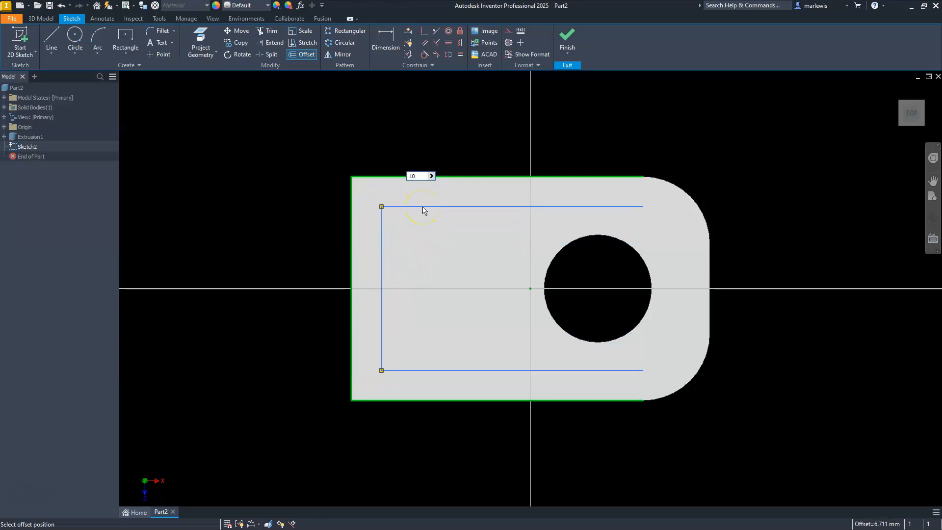
{"action": "key", "text": "Return"}
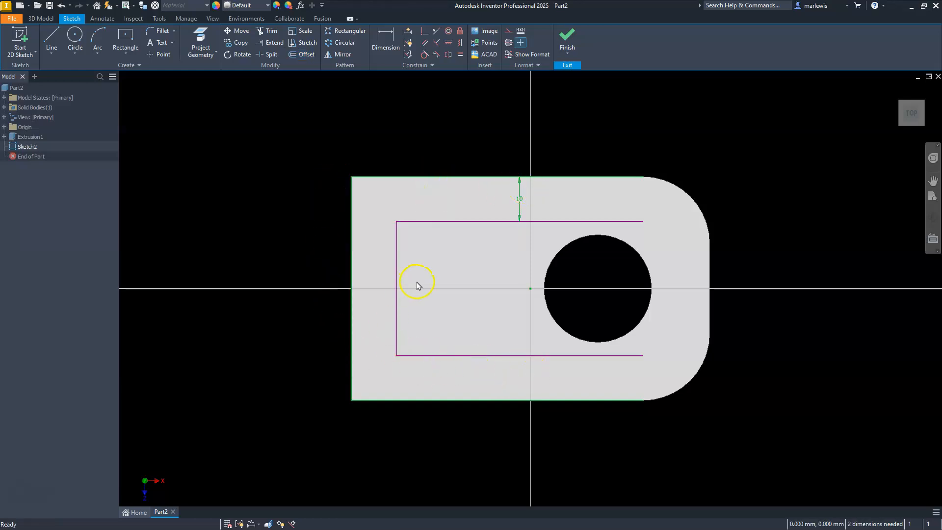
Draw a vertical line about 63 mm long across the plate, left of the hole, extending past both long edges.
{"action": "left_click", "coordinate": [49, 33]}
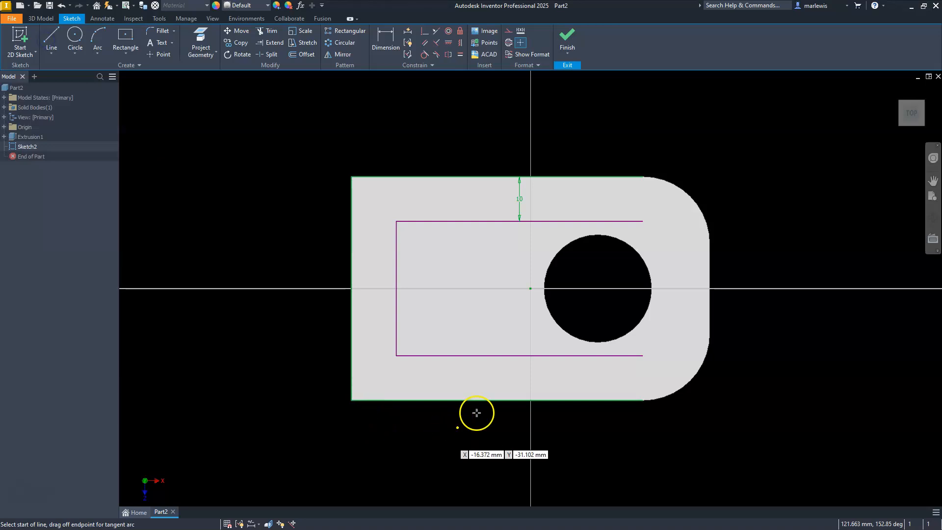
{"action": "left_click", "coordinate": [497, 410]}
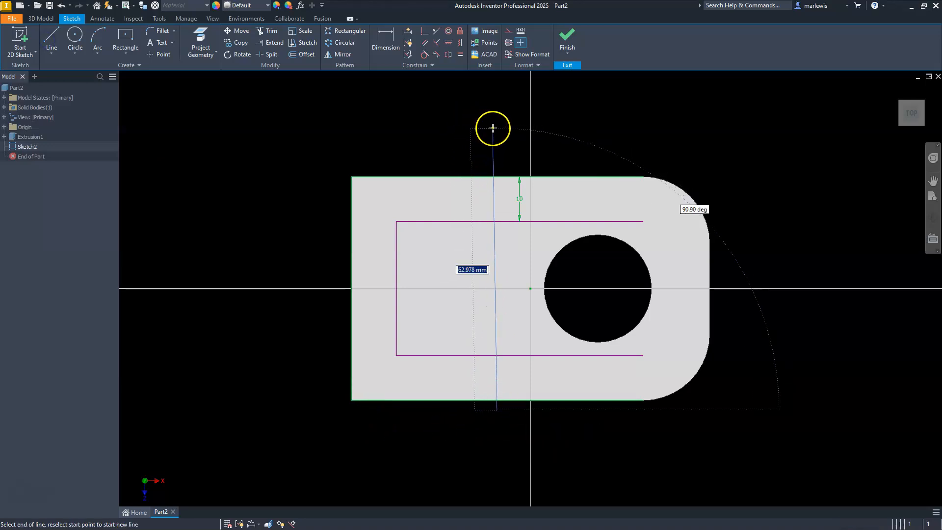
{"action": "left_click", "coordinate": [498, 130]}
{"action": "key", "text": "Escape"}
Trim the offset lines right of the vertical line, plus its overhanging ends and middle portion, to leave a C-shaped profile.
{"action": "left_click", "coordinate": [268, 31]}
{"action": "left_click", "coordinate": [576, 221]}
{"action": "left_click", "coordinate": [564, 356]}
{"action": "left_click", "coordinate": [498, 411]}
{"action": "left_click", "coordinate": [499, 150]}
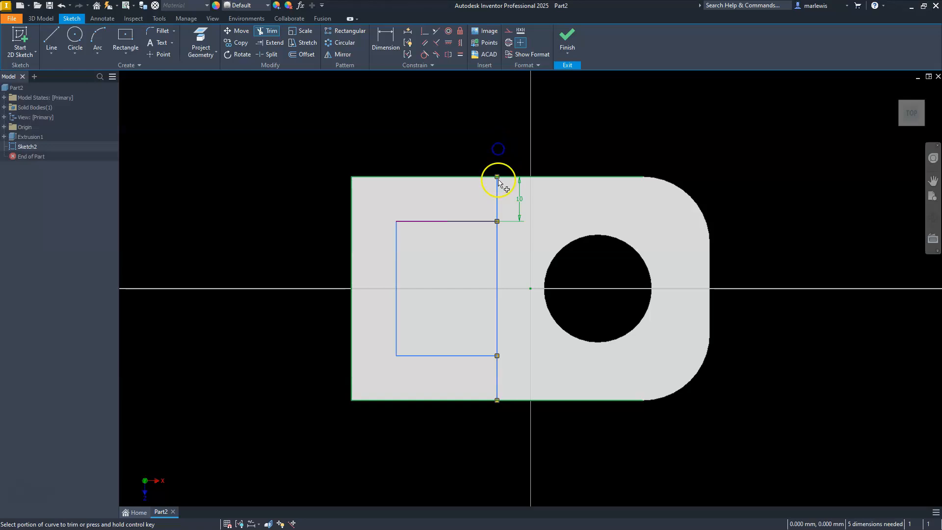
{"action": "left_click", "coordinate": [499, 265]}
{"action": "key", "text": "Escape"}
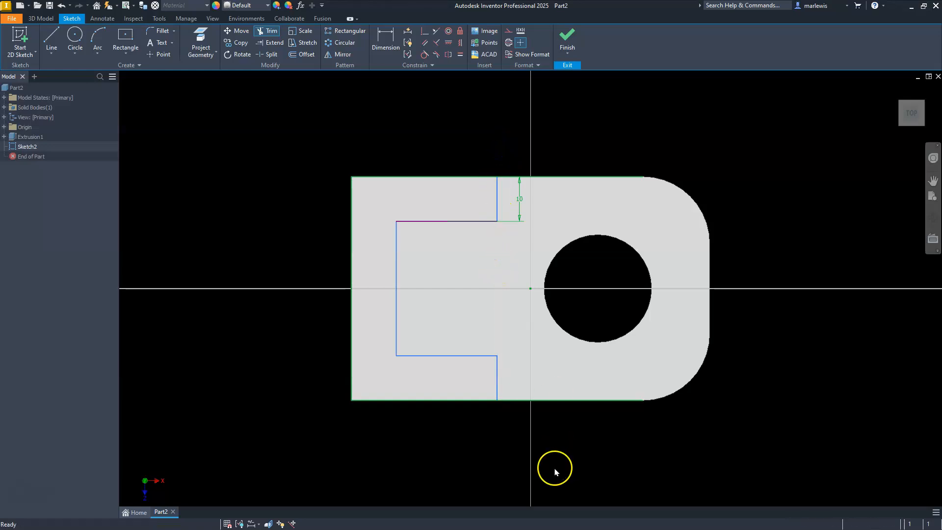
{"action": "left_click", "coordinate": [553, 459]}
{"action": "left_click", "coordinate": [489, 262]}
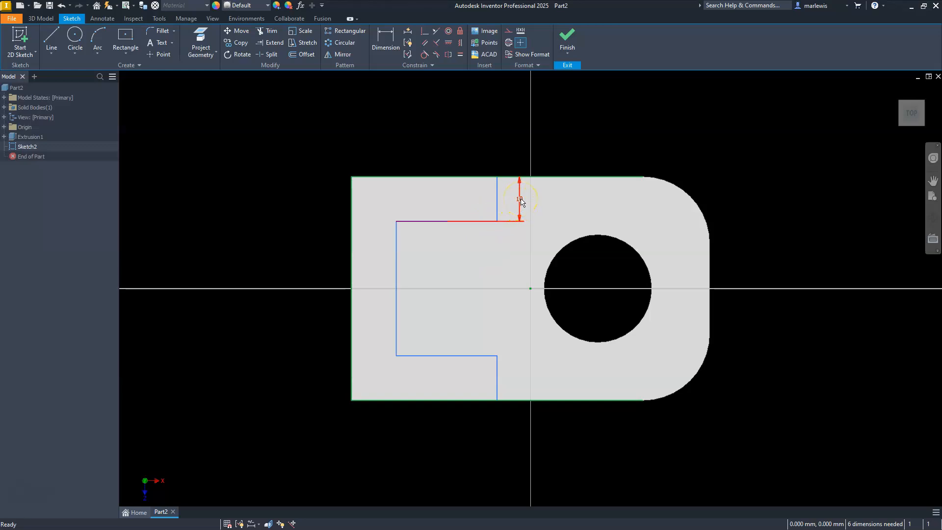
Apply an Equal constraint to the C-profile's two short vertical end segments and shift the upper one slightly right.
{"action": "left_click", "coordinate": [383, 37]}
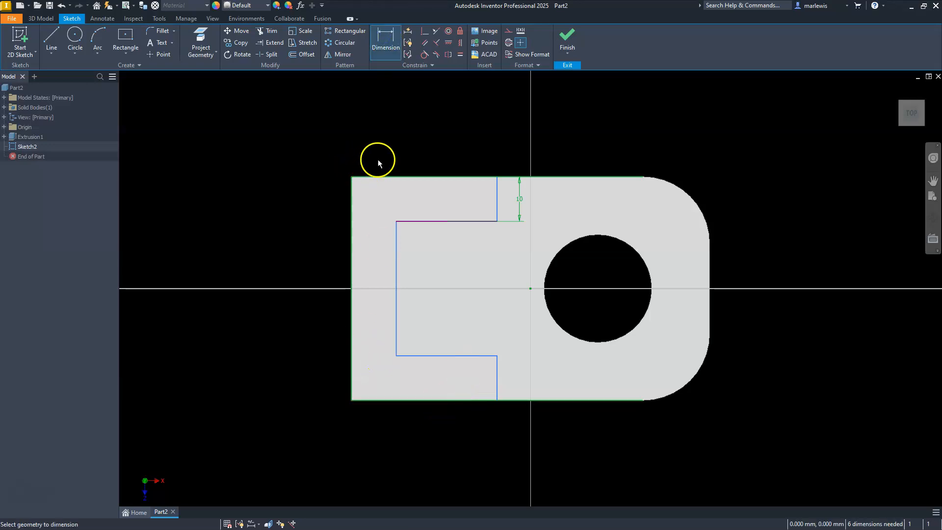
{"action": "left_click", "coordinate": [460, 55]}
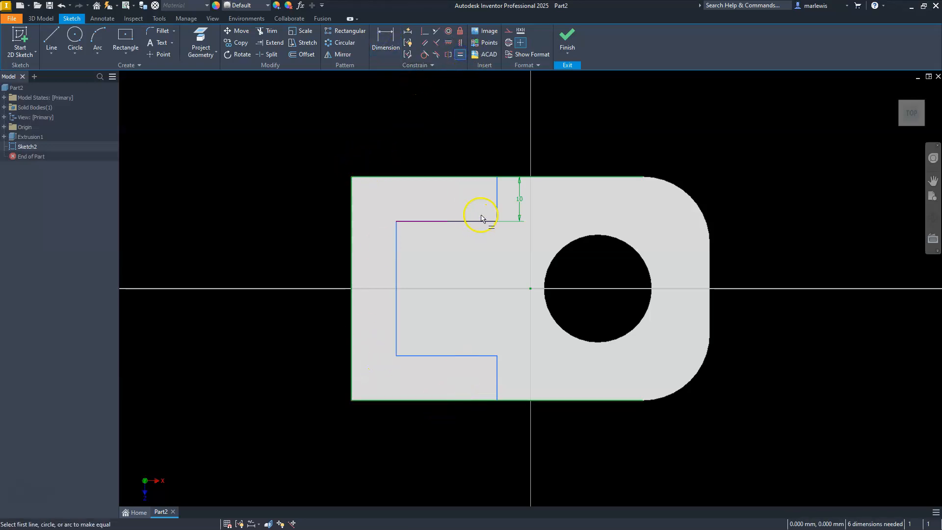
{"action": "left_click", "coordinate": [497, 207]}
{"action": "left_click", "coordinate": [501, 383]}
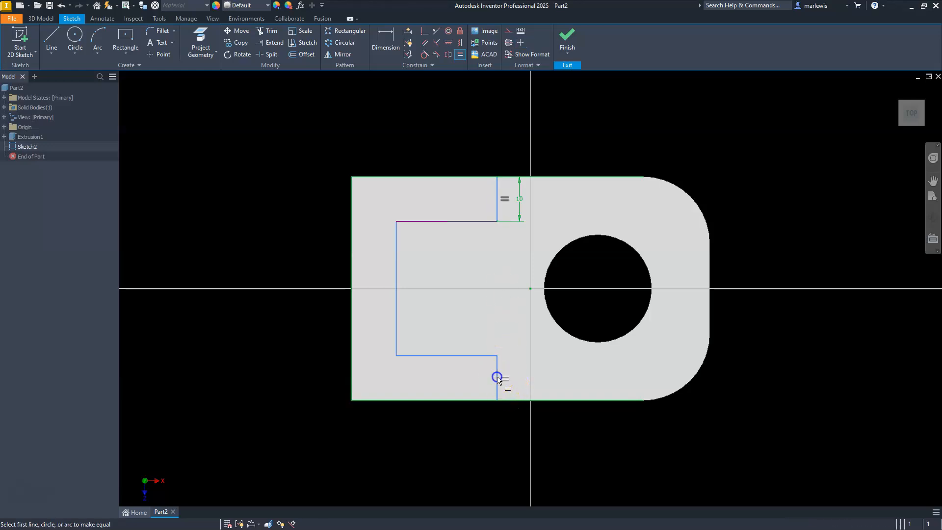
{"action": "key", "text": "Escape"}
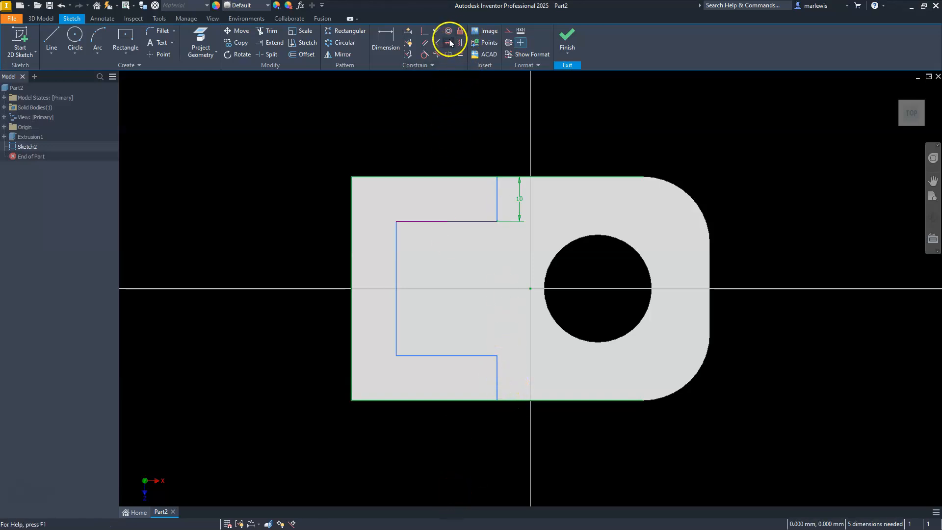
{"action": "mouse_move", "coordinate": [504, 204]}
{"action": "left_mouse_down"}
{"action": "mouse_move", "coordinate": [518, 204]}
{"action": "mouse_move", "coordinate": [502, 204]}
{"action": "left_mouse_up"}
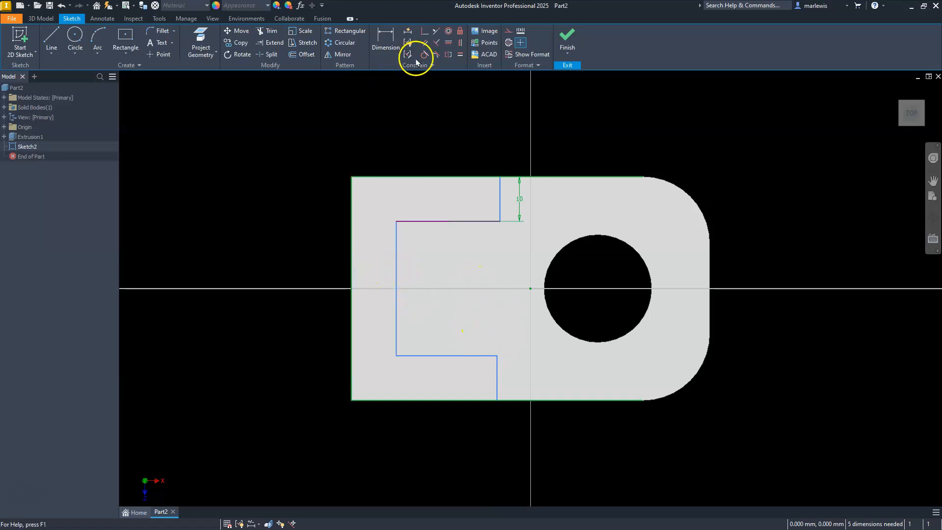
Dimension the C-profile's inner vertical line 10 mm from the plate's left edge.
{"action": "left_click", "coordinate": [385, 35]}
{"action": "left_click", "coordinate": [396, 253]}
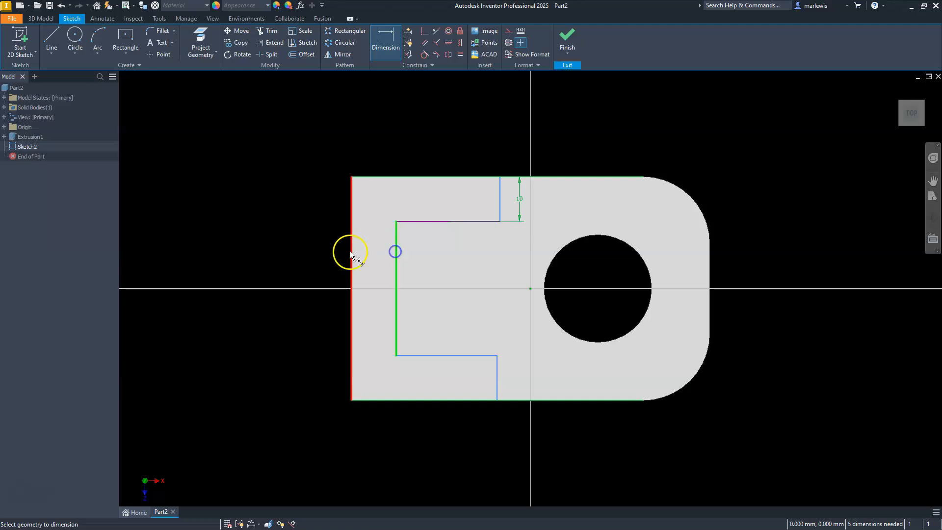
{"action": "left_click", "coordinate": [351, 253]}
{"action": "left_click", "coordinate": [309, 254]}
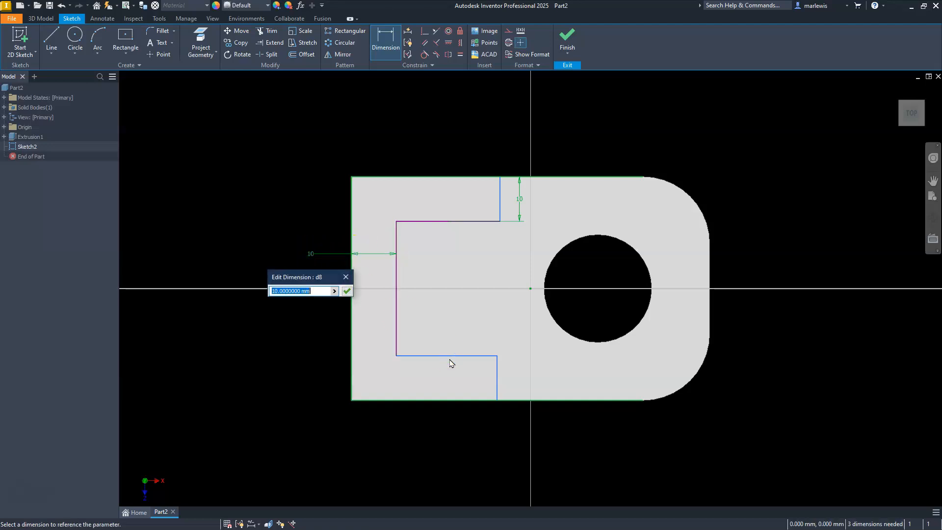
{"action": "key", "text": "Return"}
{"action": "key", "text": "Escape"}
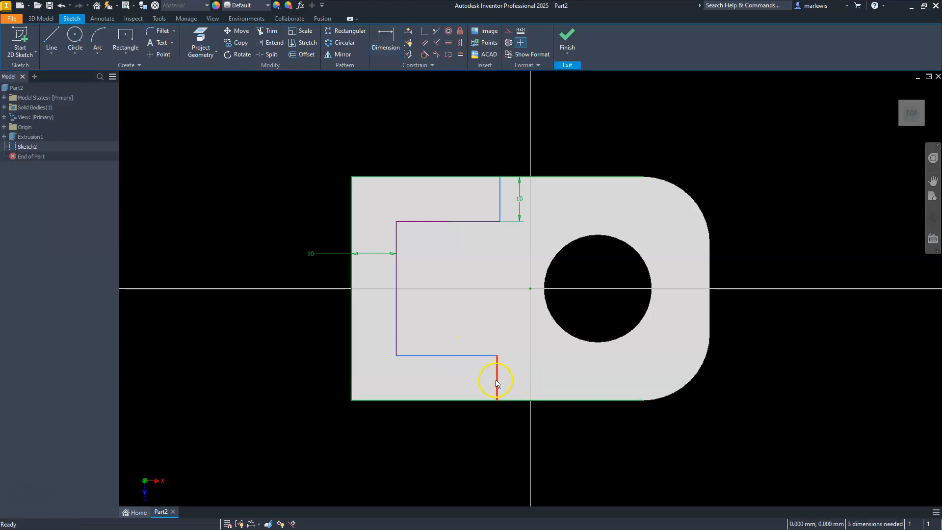
Dimension the lower short end segment 40 mm from the plate's left edge.
{"action": "left_click", "coordinate": [384, 39]}
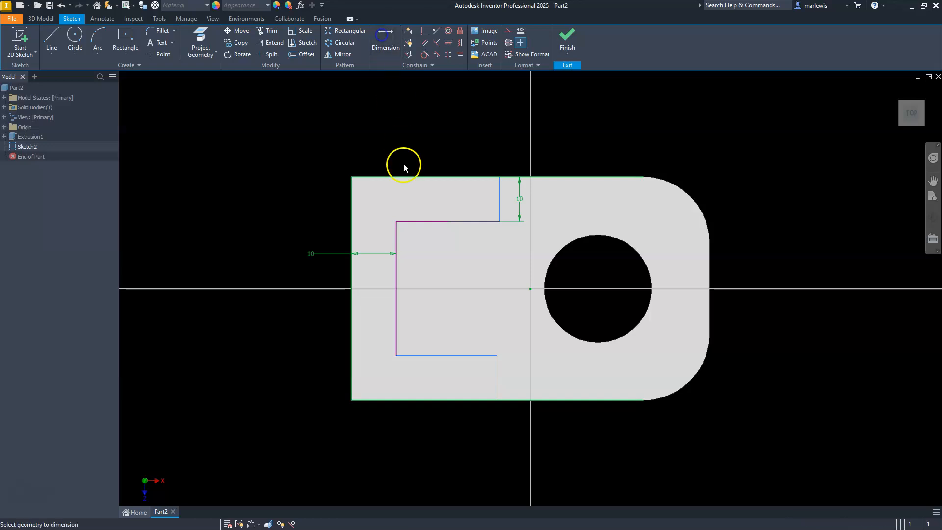
{"action": "left_click", "coordinate": [350, 346]}
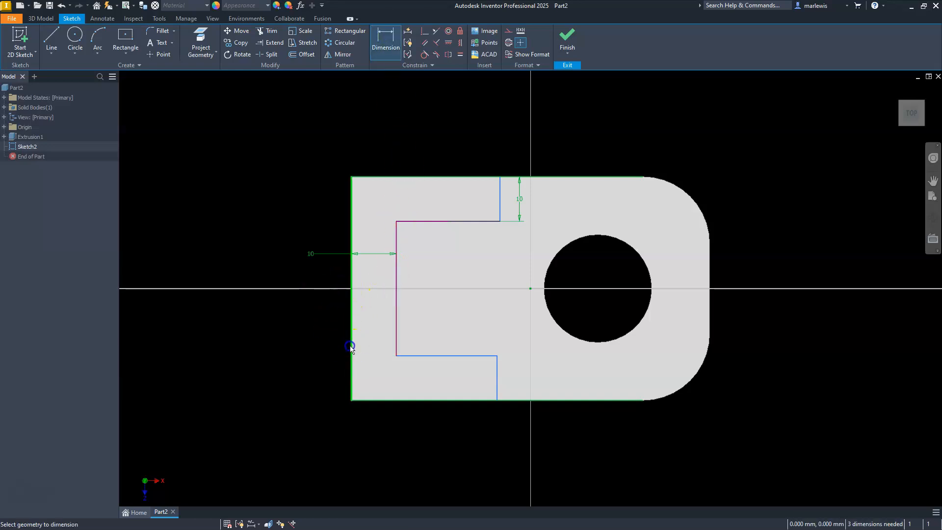
{"action": "left_click", "coordinate": [446, 430]}
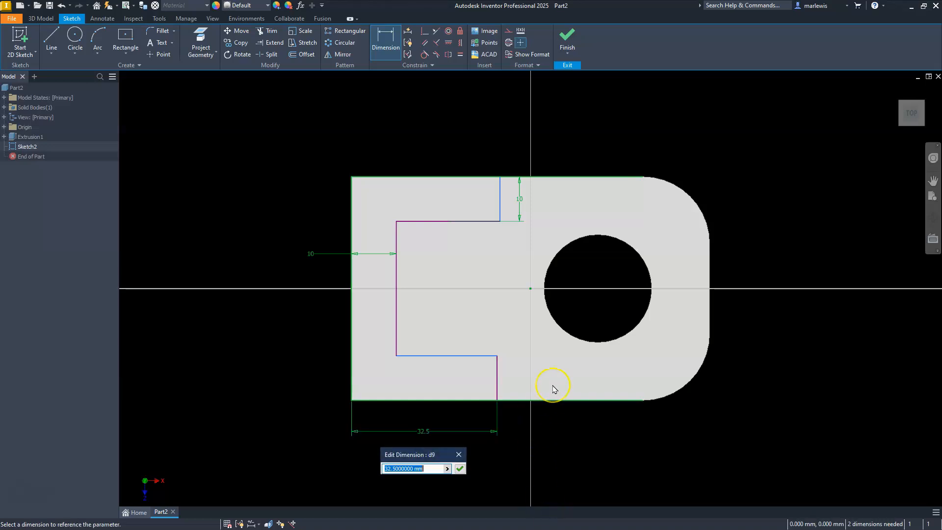
{"action": "type", "text": "40"}
{"action": "key", "text": "Return"}
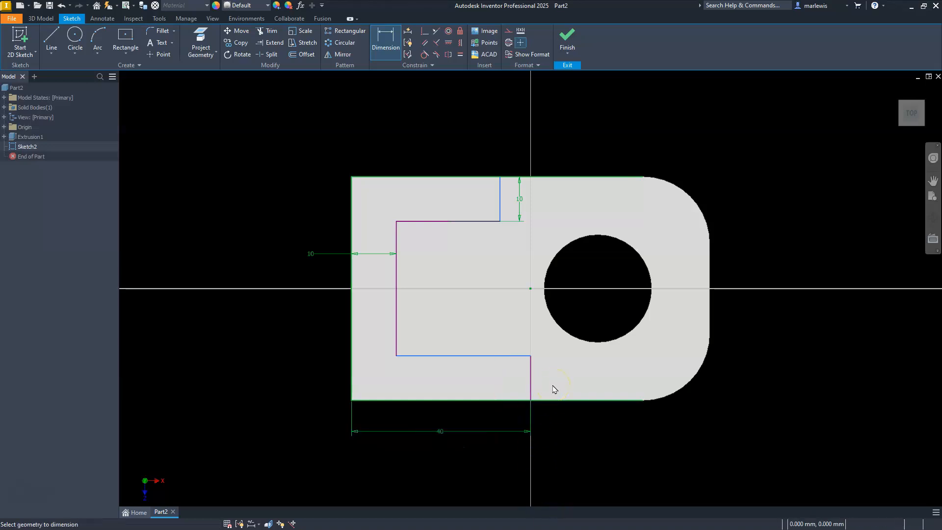
{"action": "key", "text": "Escape"}
Make the upper short end segment collinear with the lower one.
{"action": "left_click", "coordinate": [523, 268]}
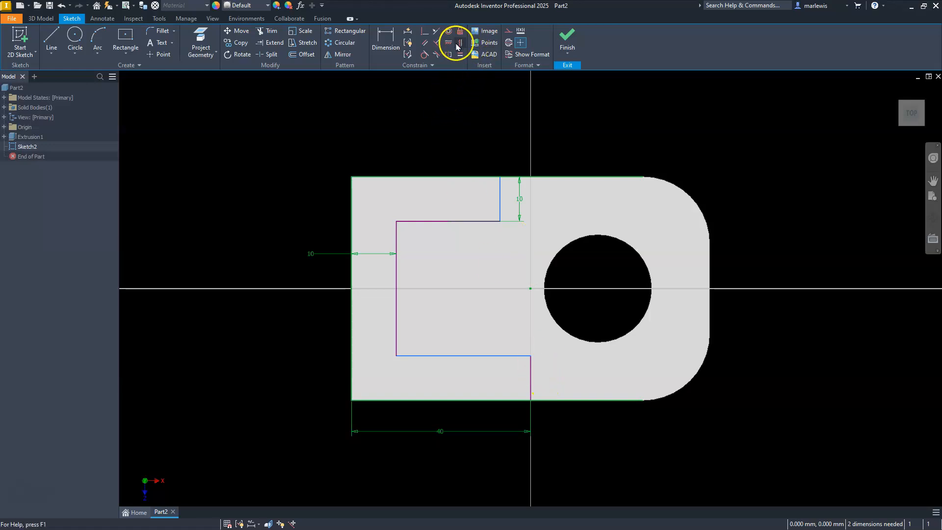
{"action": "left_click", "coordinate": [435, 33]}
{"action": "left_click", "coordinate": [501, 205]}
{"action": "left_click", "coordinate": [530, 375]}
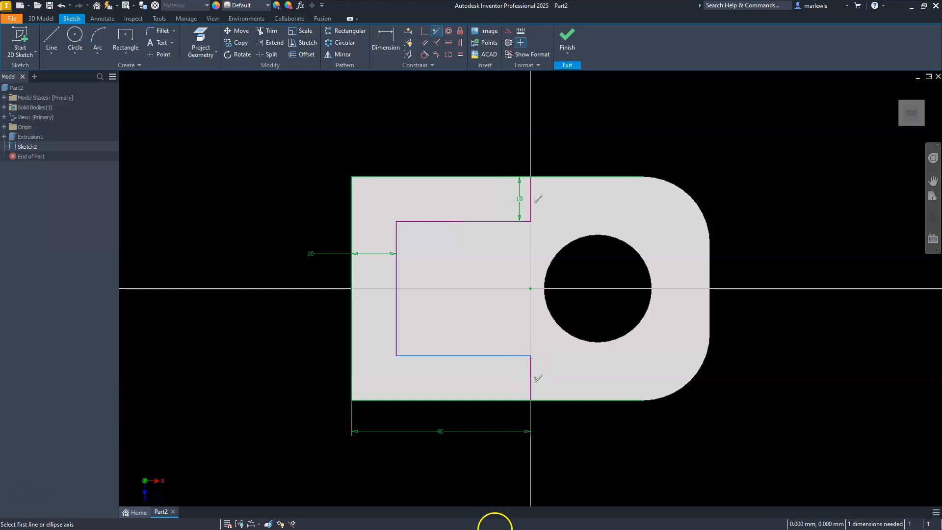
Shift the left end of the C-profile's lower inner line and apply a Horizontal constraint to that line.
{"action": "mouse_move", "coordinate": [454, 355]}
{"action": "left_mouse_down"}
{"action": "mouse_move", "coordinate": [458, 381]}
{"action": "mouse_move", "coordinate": [445, 342]}
{"action": "mouse_move", "coordinate": [402, 379]}
{"action": "left_mouse_up"}
{"action": "left_click", "coordinate": [421, 374]}
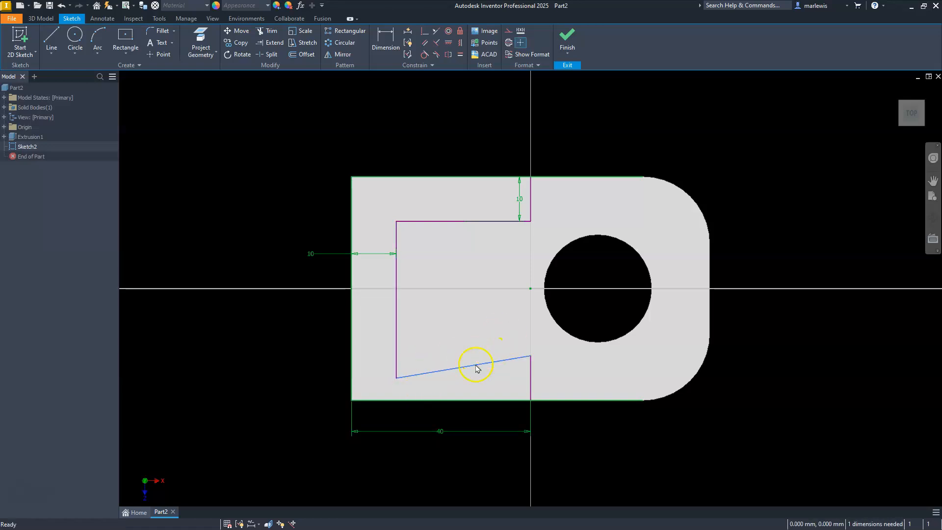
{"action": "left_click", "coordinate": [448, 42]}
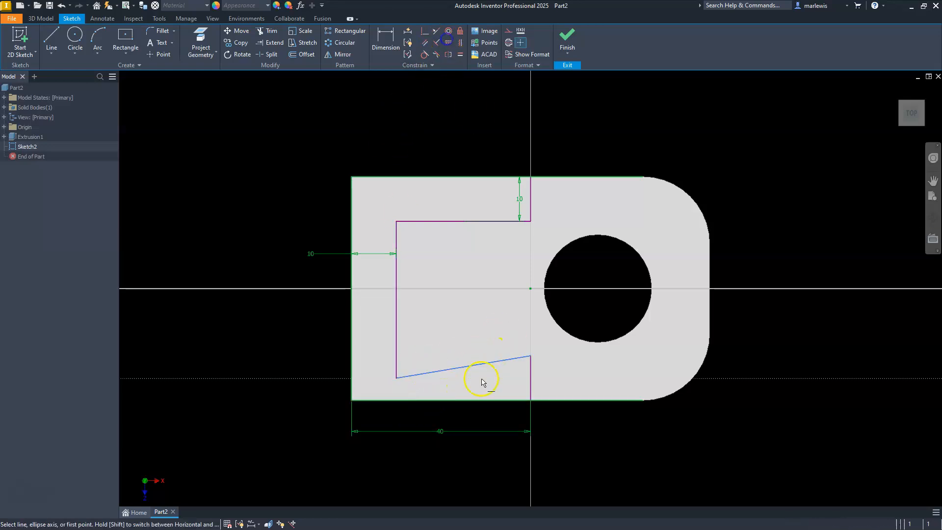
{"action": "left_click", "coordinate": [462, 369]}
{"action": "key", "text": "Escape"}
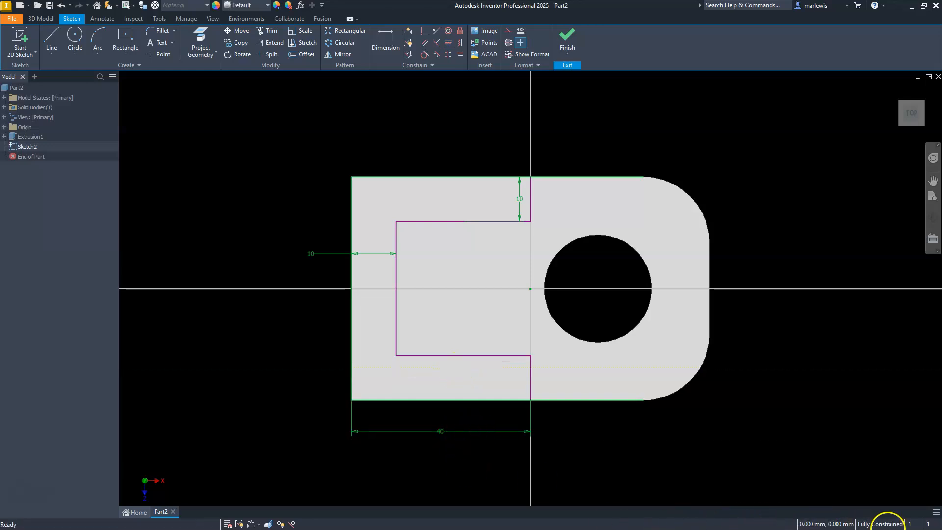
Finish the sketch and extrude the C-shaped profile 25 mm upward, joined to the plate.
{"action": "left_click", "coordinate": [574, 42]}
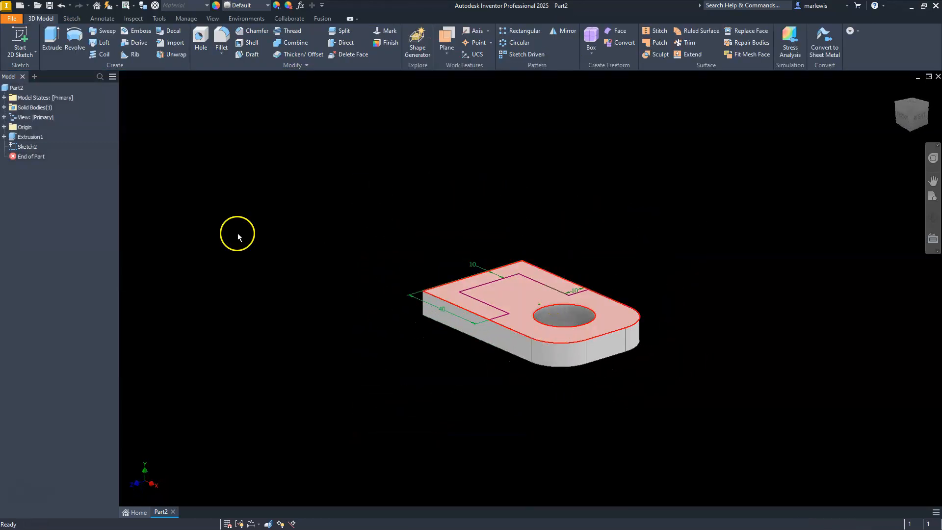
{"action": "left_click", "coordinate": [52, 40]}
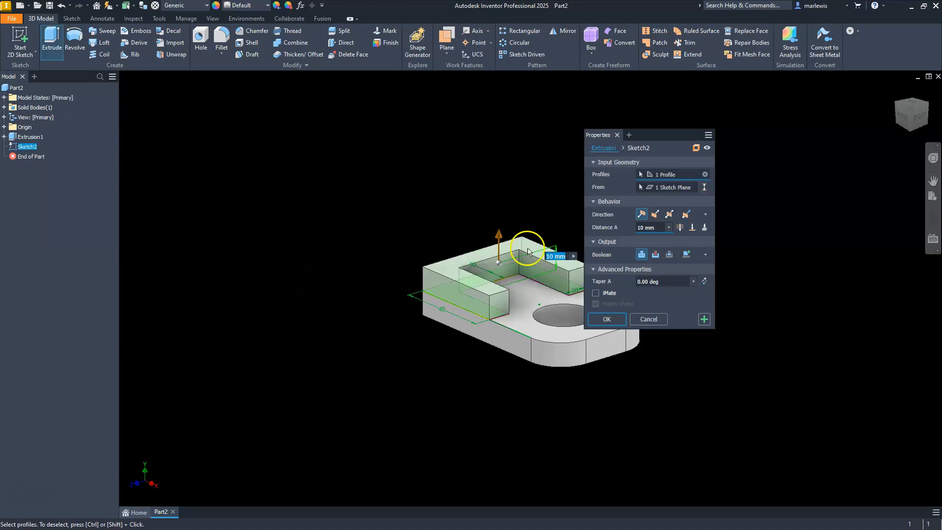
{"action": "left_click", "coordinate": [621, 228]}
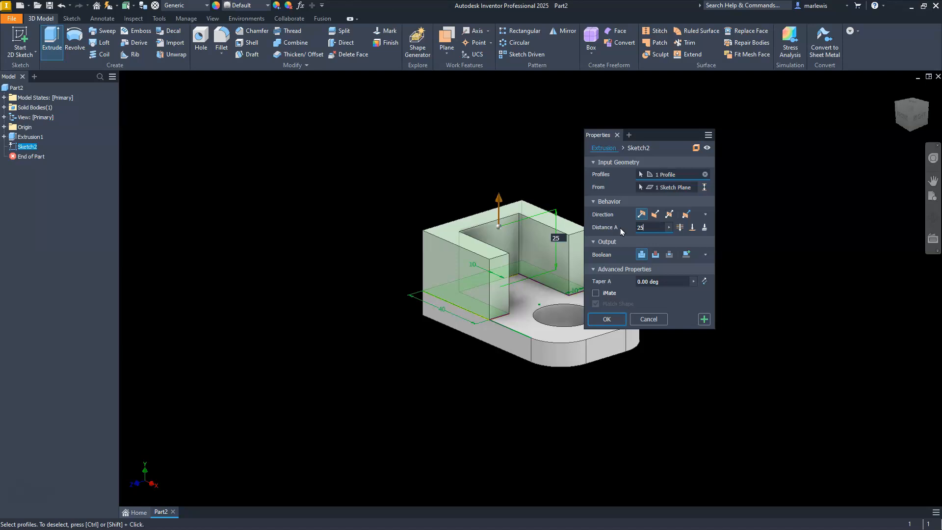
{"action": "left_click", "coordinate": [602, 320]}
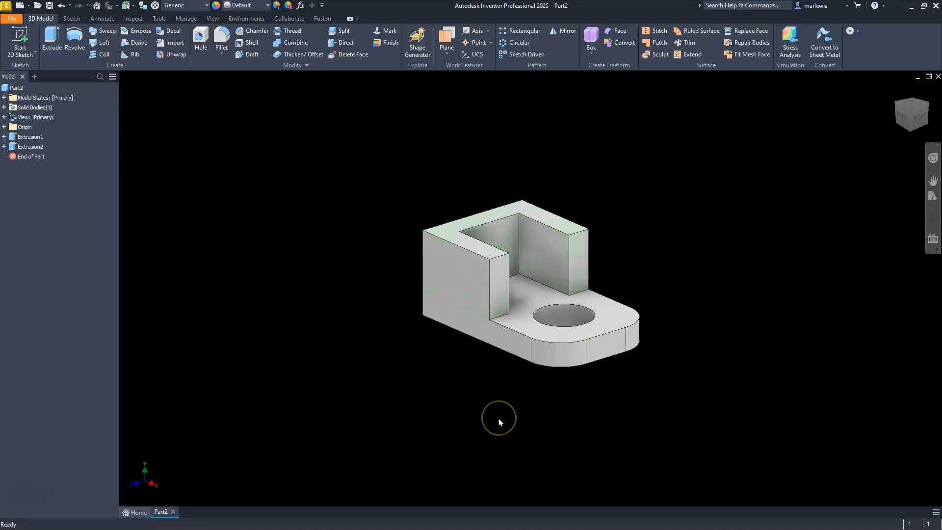
Save the part as Example 2 in the Autodesk Inventor Parts format.
{"action": "left_click", "coordinate": [914, 112]}
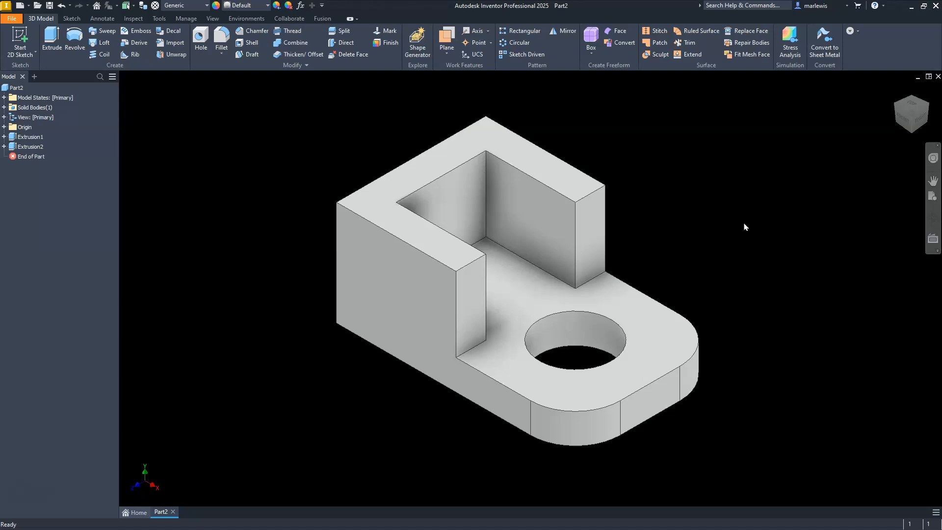
{"action": "key", "text": "ctrl+s"}
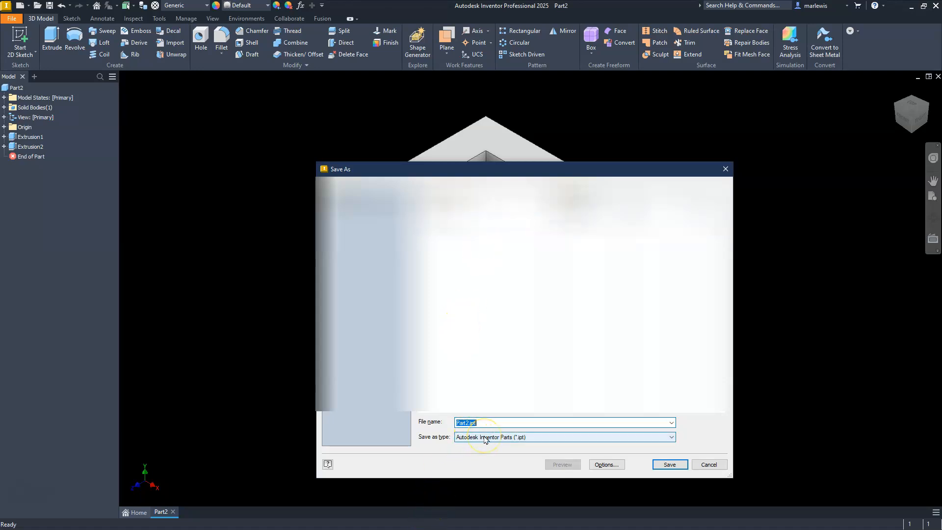
{"action": "type", "text": "Examp"}
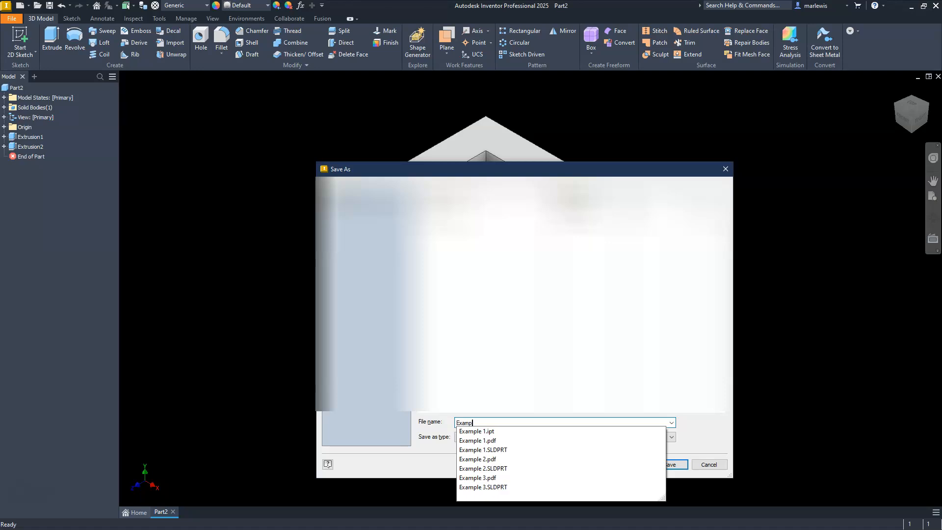
{"action": "type", "text": "le 2"}
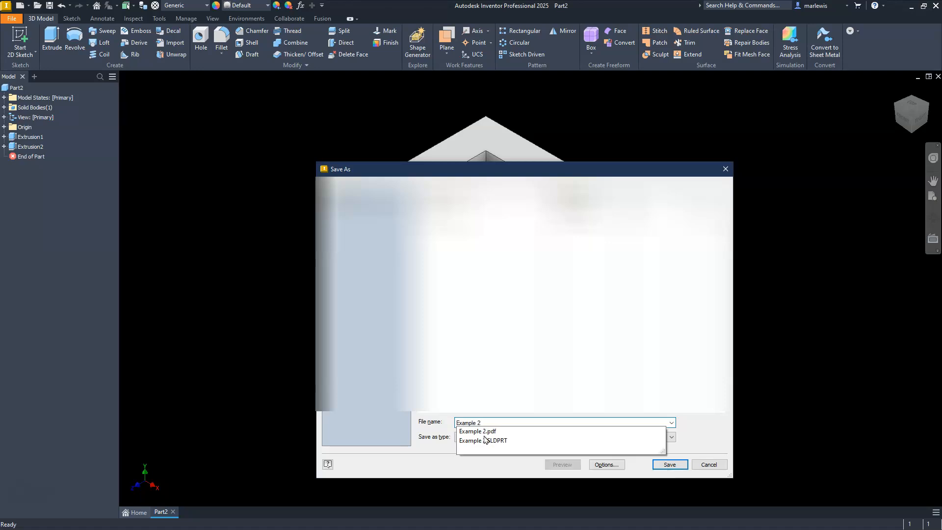
{"action": "left_click", "coordinate": [490, 378]}
{"action": "left_click", "coordinate": [660, 465]}
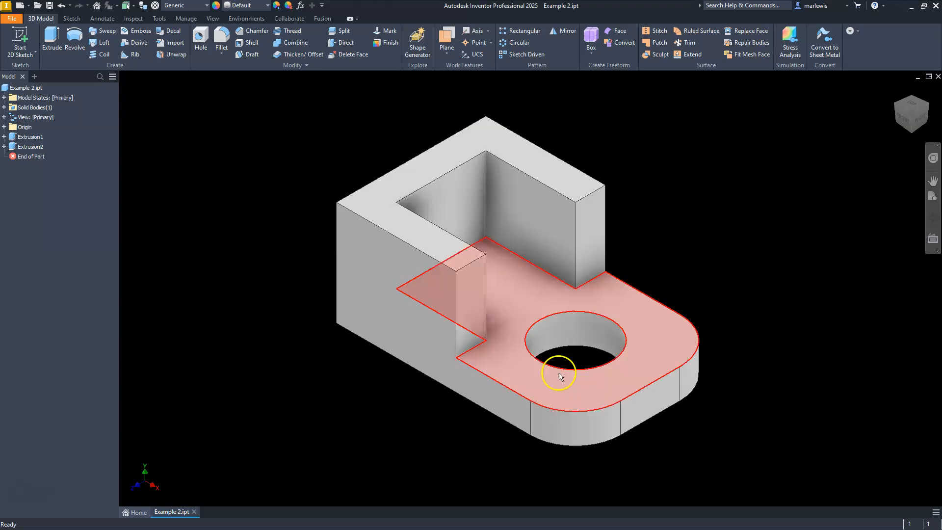
Create a new drawing from the metric ANSI (mm).idw template.
{"action": "left_click", "coordinate": [19, 5]}
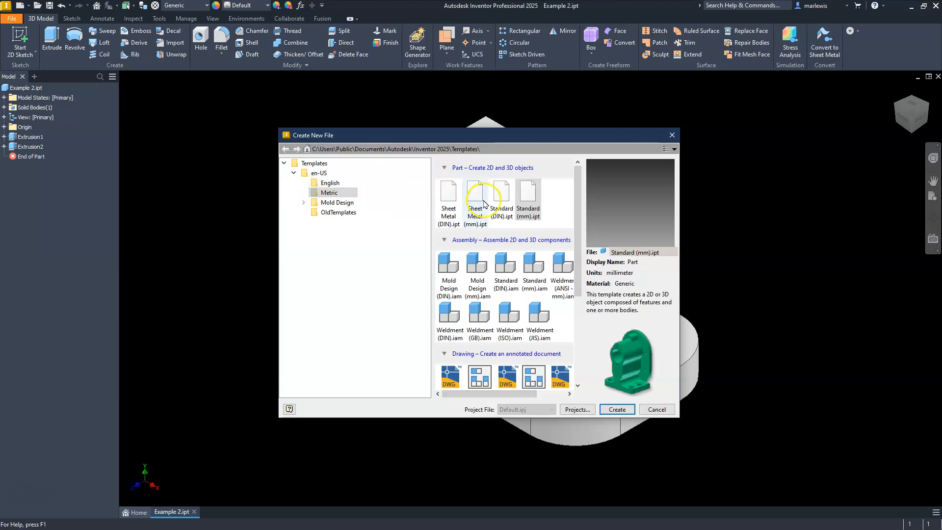
{"action": "scroll", "coordinate": [540, 260], "scroll_direction": "down", "scroll_amount": 2}
{"action": "left_click", "coordinate": [479, 322]}
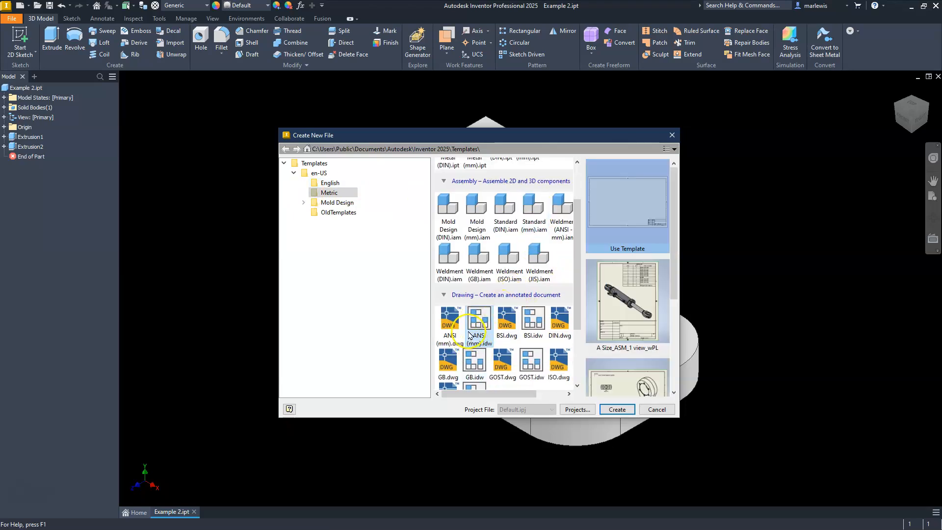
{"action": "left_click", "coordinate": [616, 409]}
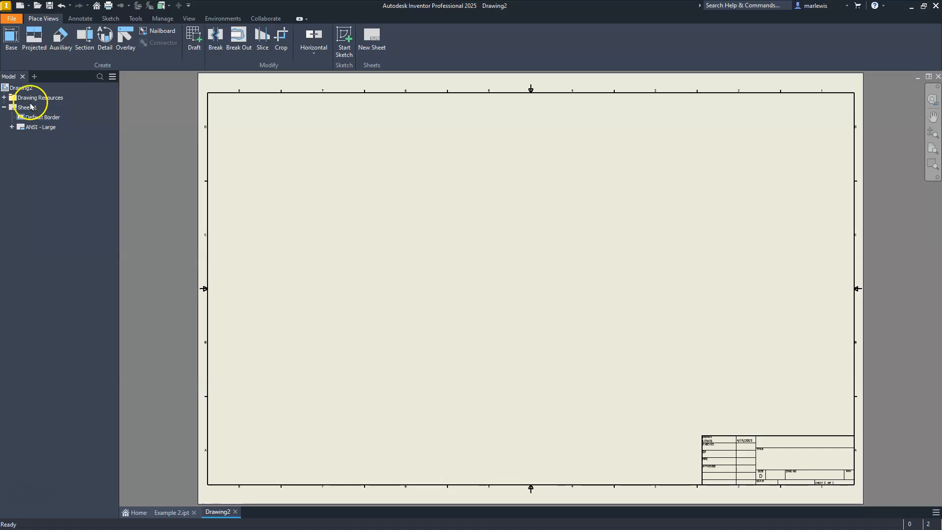
Change the drawing sheet's size to B.
{"action": "right_click", "coordinate": [26, 109]}
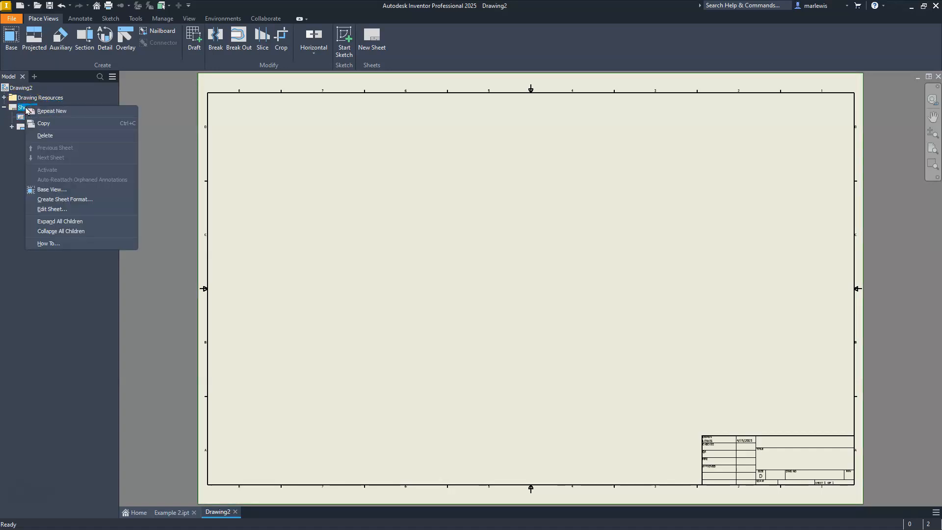
{"action": "left_click", "coordinate": [54, 210]}
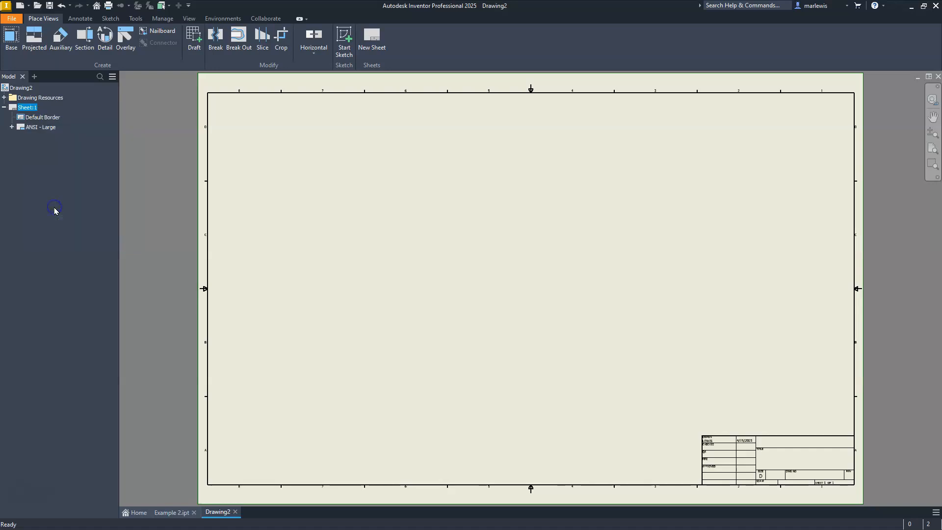
{"action": "left_click", "coordinate": [500, 245]}
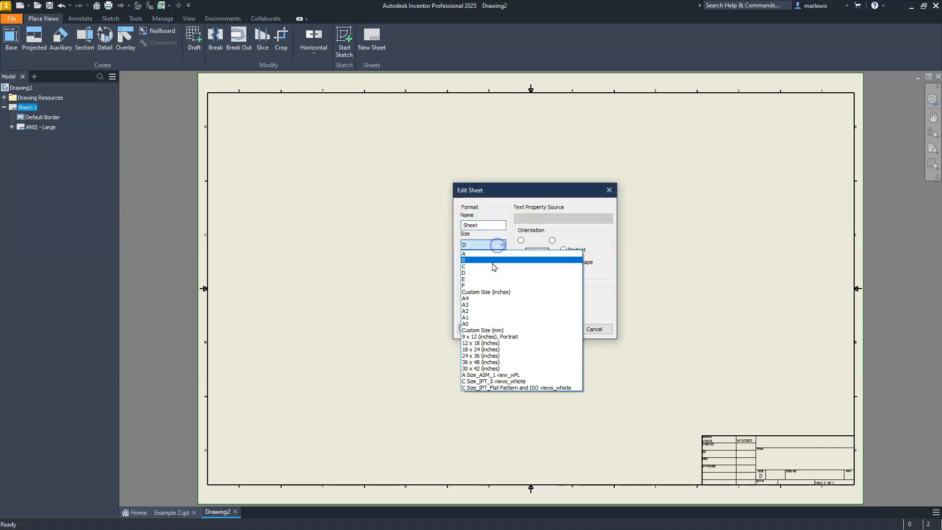
{"action": "left_click", "coordinate": [492, 260]}
{"action": "left_click", "coordinate": [551, 329]}
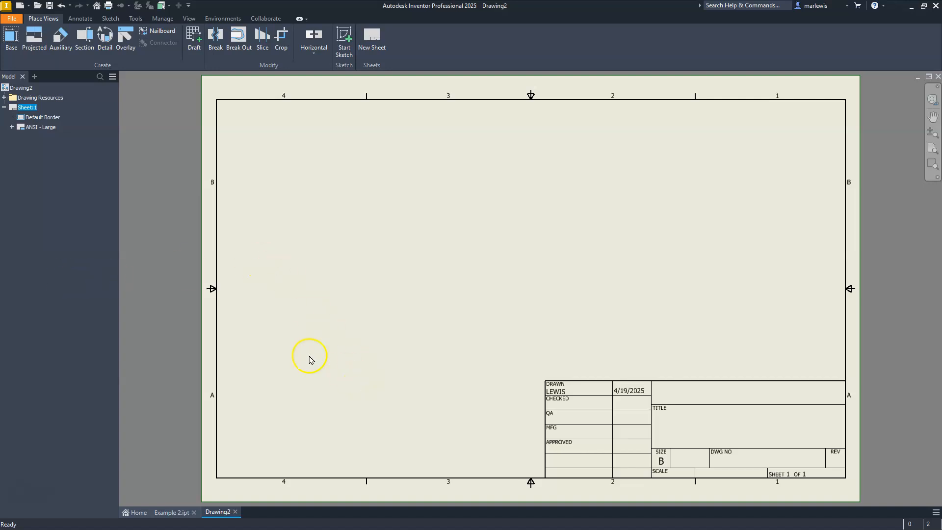
Delete the ANSI - Large title block from the sheet.
{"action": "left_click", "coordinate": [43, 126]}
{"action": "right_click", "coordinate": [43, 129]}
{"action": "left_click", "coordinate": [63, 144]}
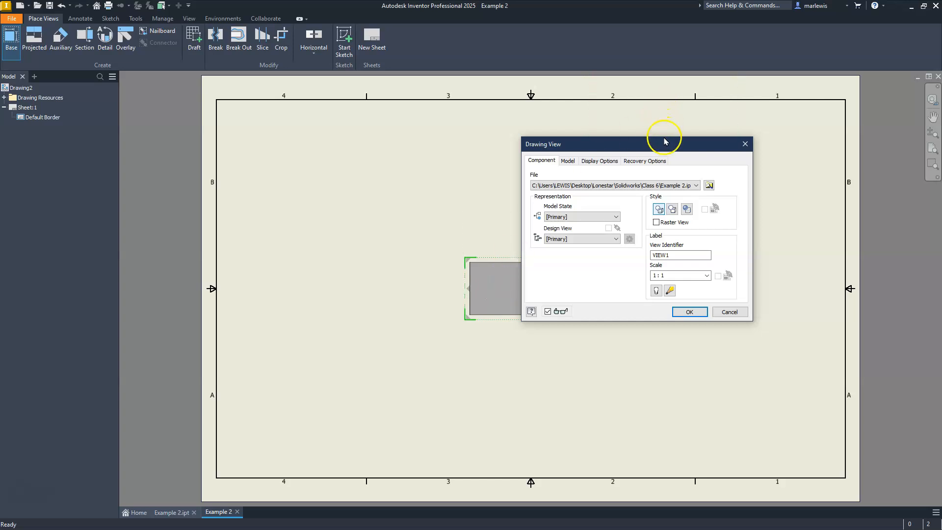
Place a front base view of Example 2 in the lower-left area of the sheet at a scale of 1.5 : 1.
{"action": "left_click_drag", "start_coordinate": [666, 146], "coordinate": [741, 91]}
{"action": "left_click_drag", "start_coordinate": [492, 273], "coordinate": [369, 371]}
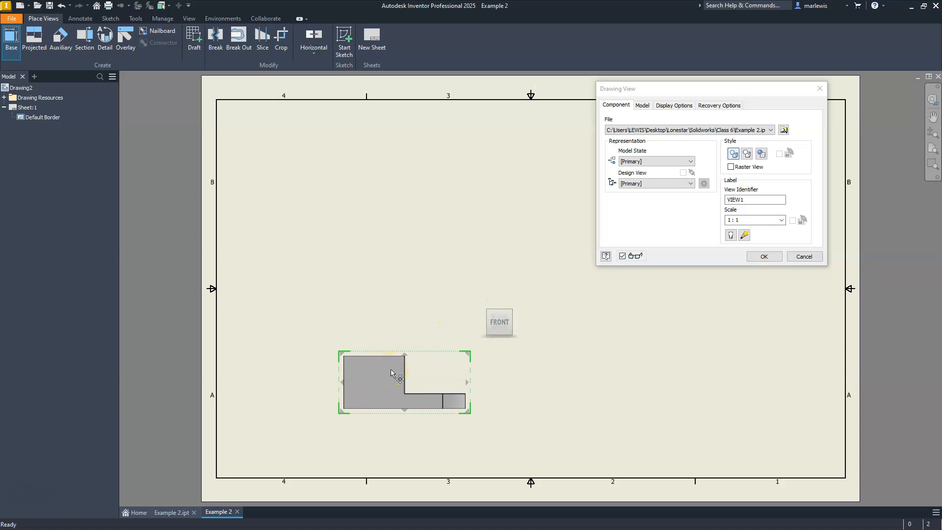
{"action": "left_click", "coordinate": [501, 303]}
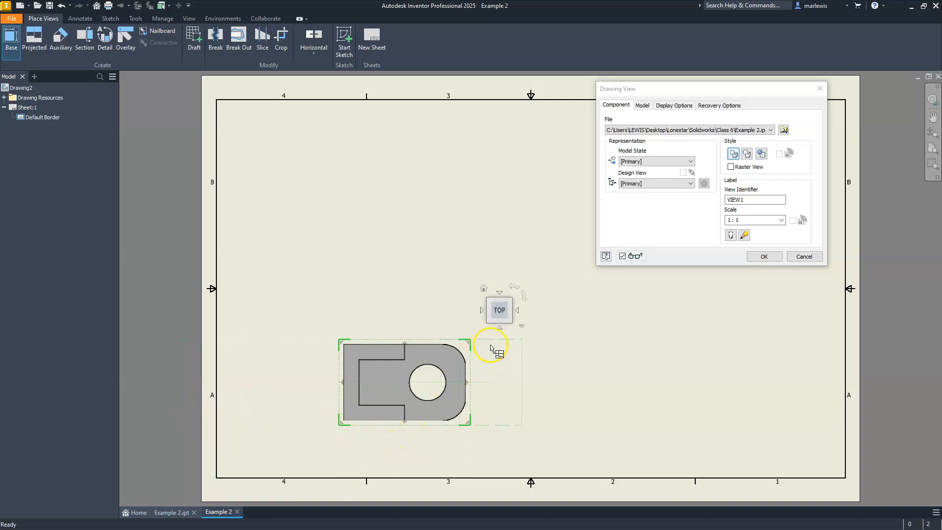
{"action": "left_click", "coordinate": [499, 329]}
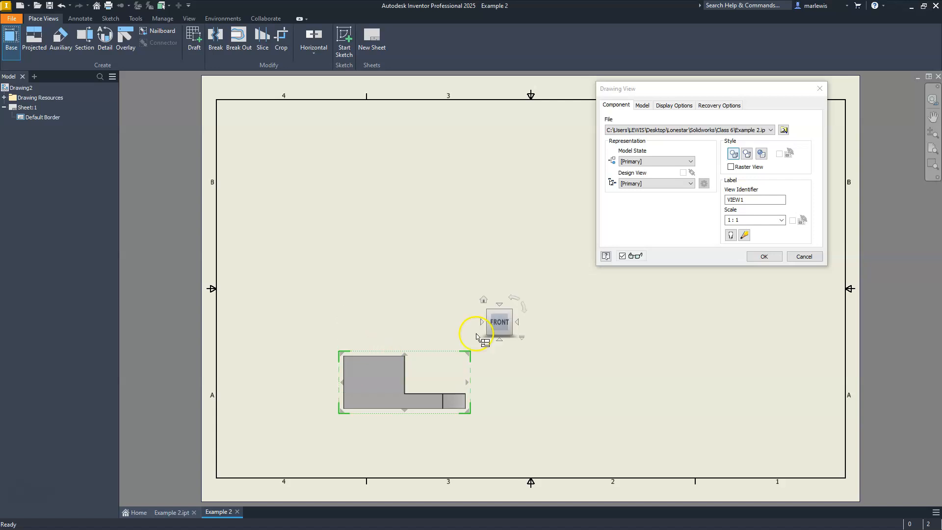
{"action": "left_click_drag", "start_coordinate": [470, 353], "coordinate": [506, 329]}
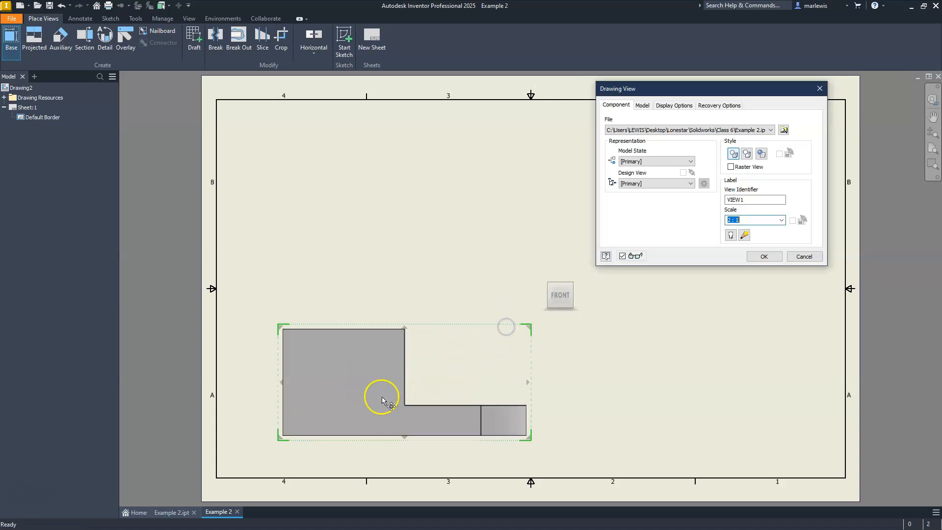
{"action": "left_click", "coordinate": [731, 220]}
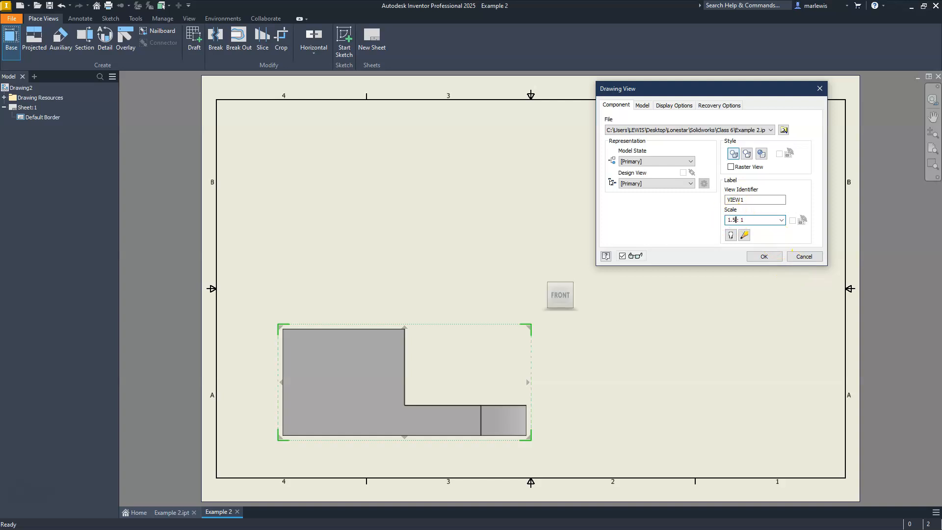
{"action": "type", "text": "1.5"}
{"action": "key", "text": "Return"}
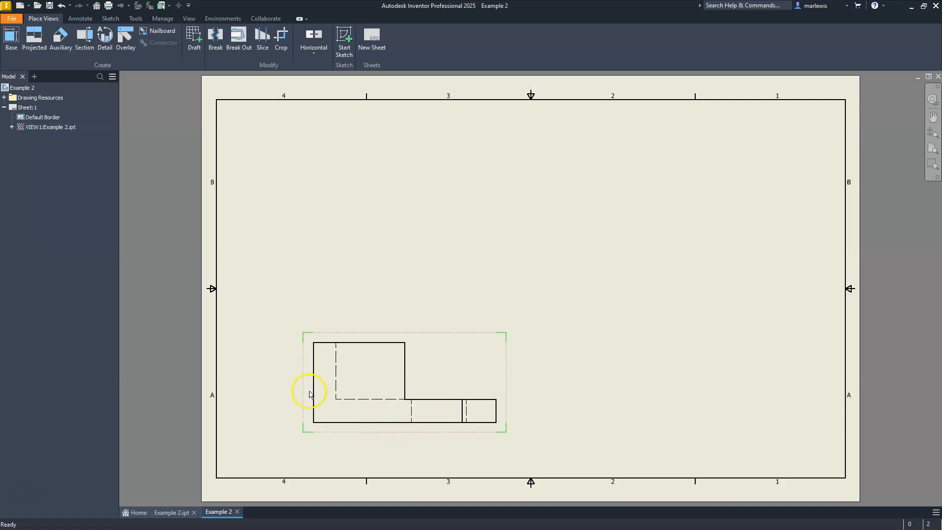
{"action": "left_click", "coordinate": [494, 334]}
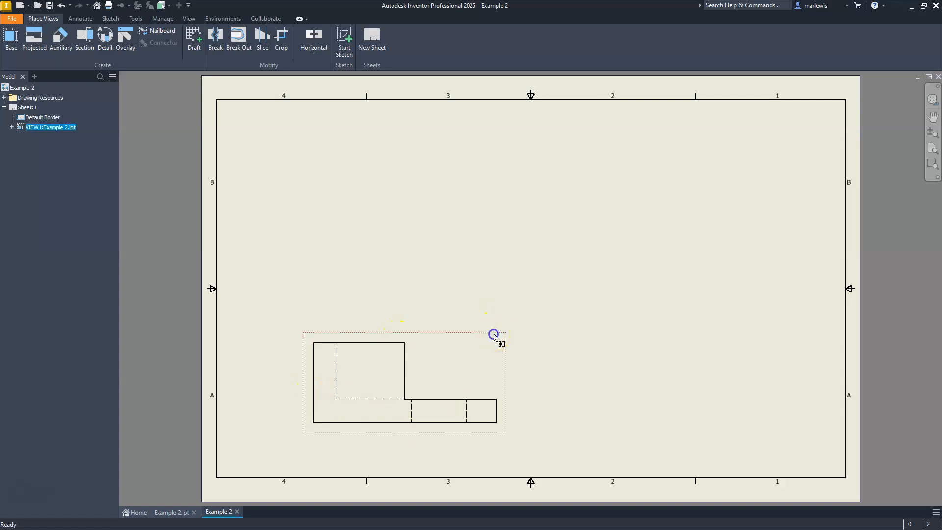
{"action": "double_click", "coordinate": [329, 425]}
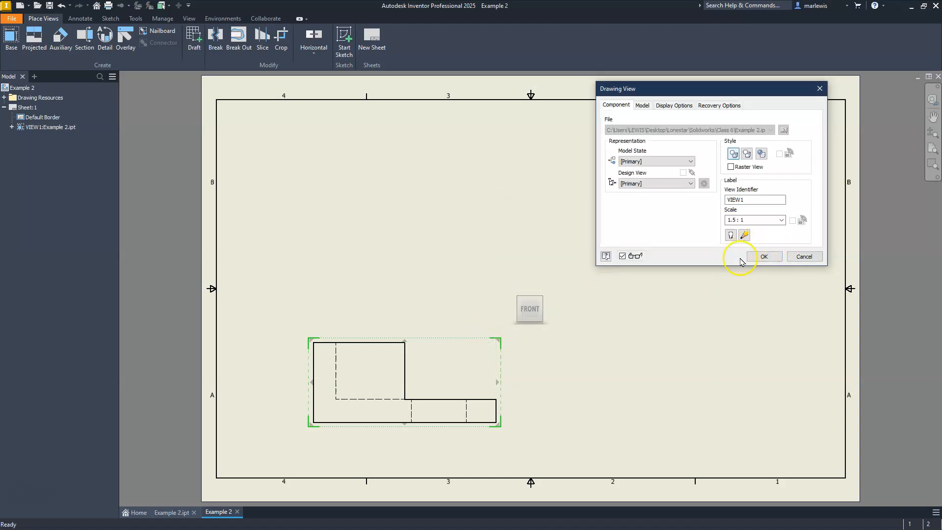
{"action": "left_click", "coordinate": [764, 256]}
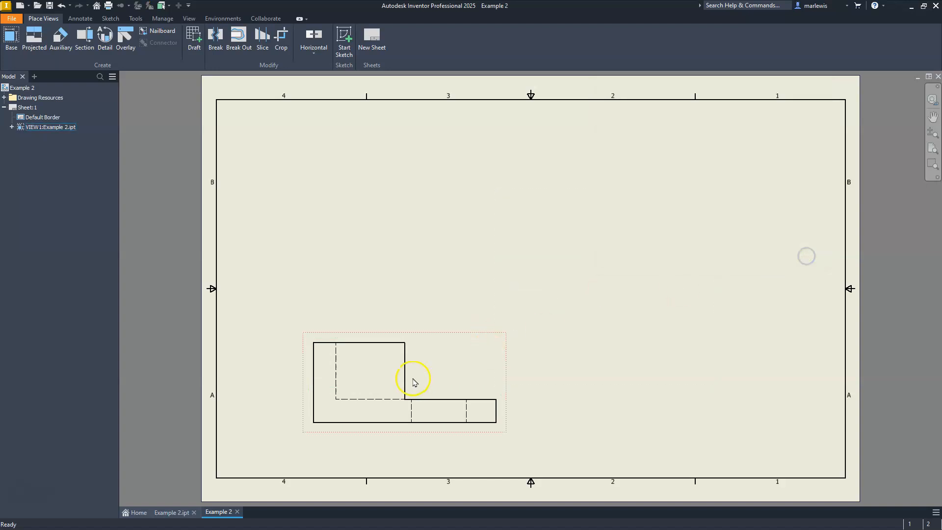
Project a top view, a right side view and an isometric view in the sheet's upper-right corner from the front view.
{"action": "left_click", "coordinate": [36, 34]}
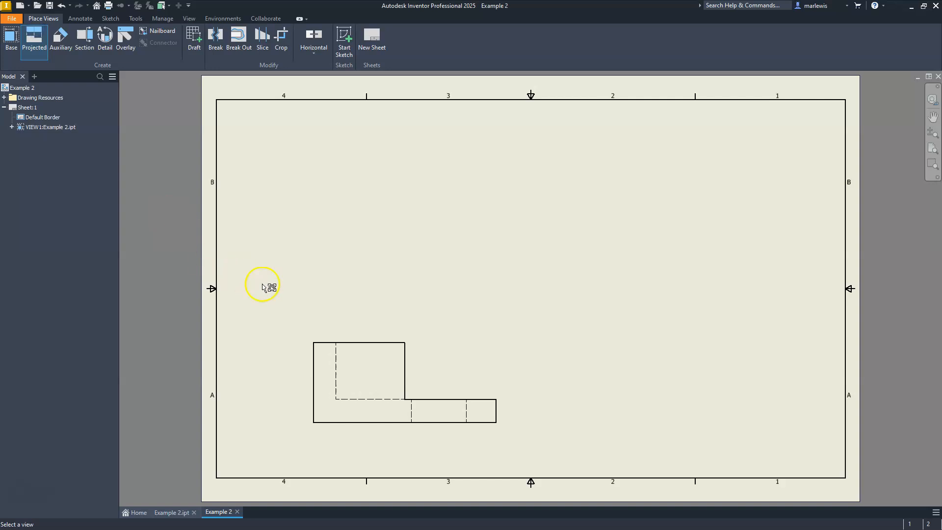
{"action": "left_click", "coordinate": [384, 344]}
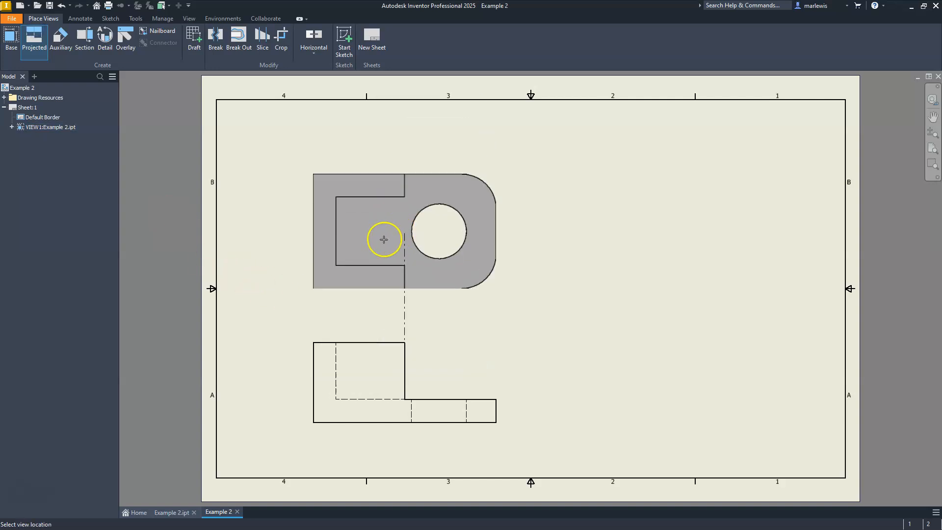
{"action": "left_click", "coordinate": [384, 221]}
{"action": "left_click", "coordinate": [702, 360]}
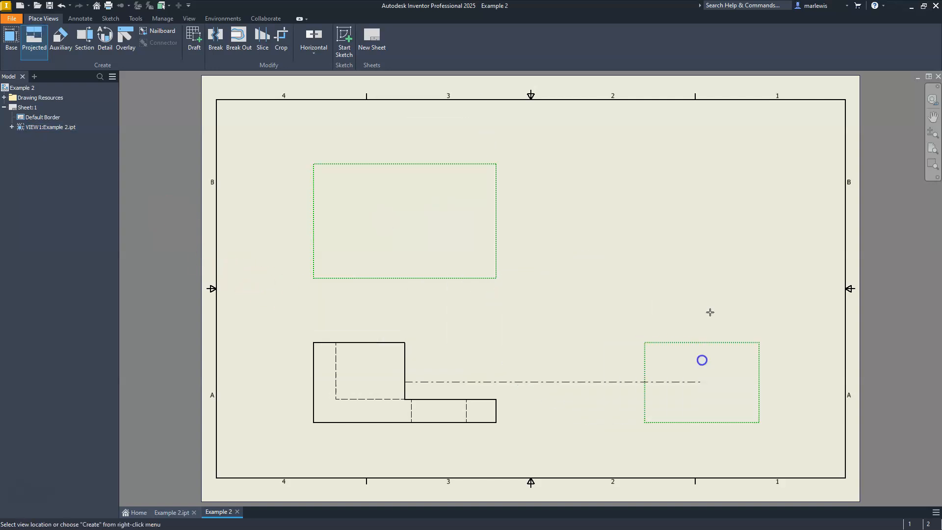
{"action": "left_click", "coordinate": [736, 196]}
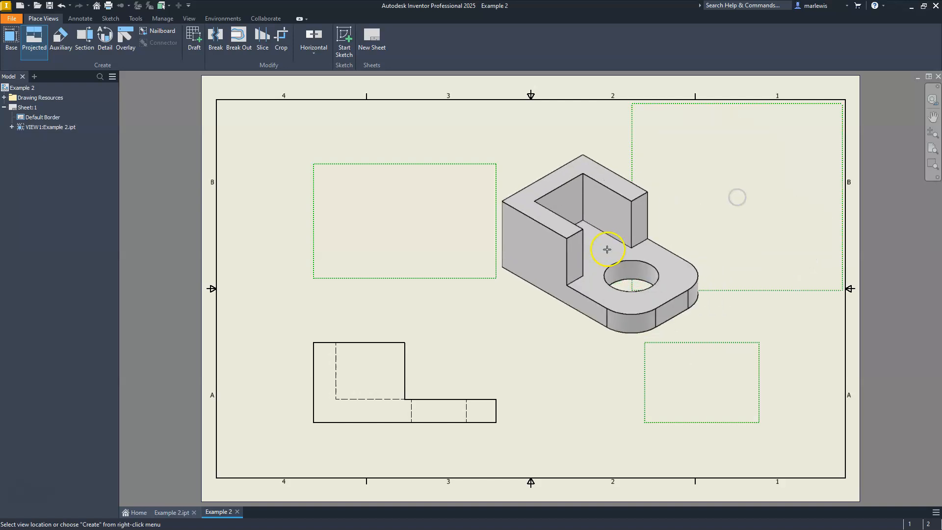
{"action": "right_click", "coordinate": [607, 251]}
{"action": "left_click", "coordinate": [642, 246]}
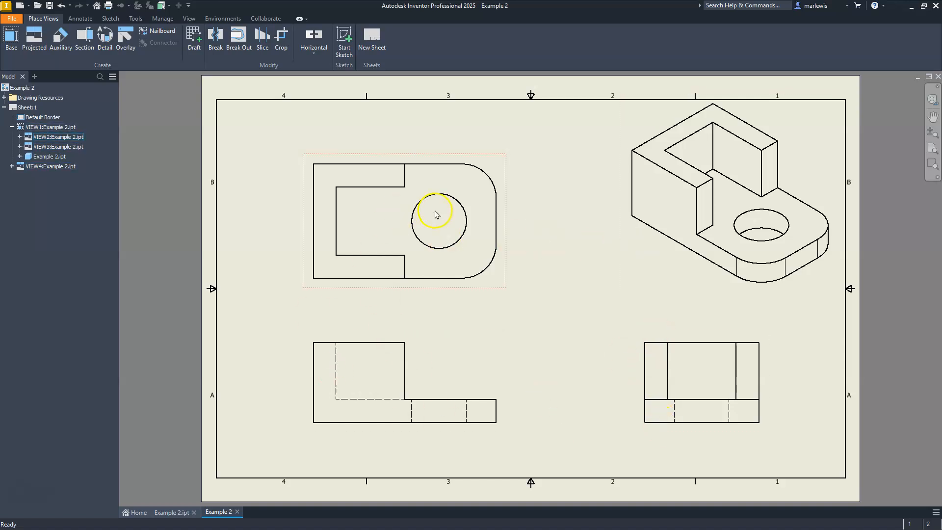
Review the Tangent Edges setting in the front view's display options and close the view settings without changes.
{"action": "left_click", "coordinate": [505, 347]}
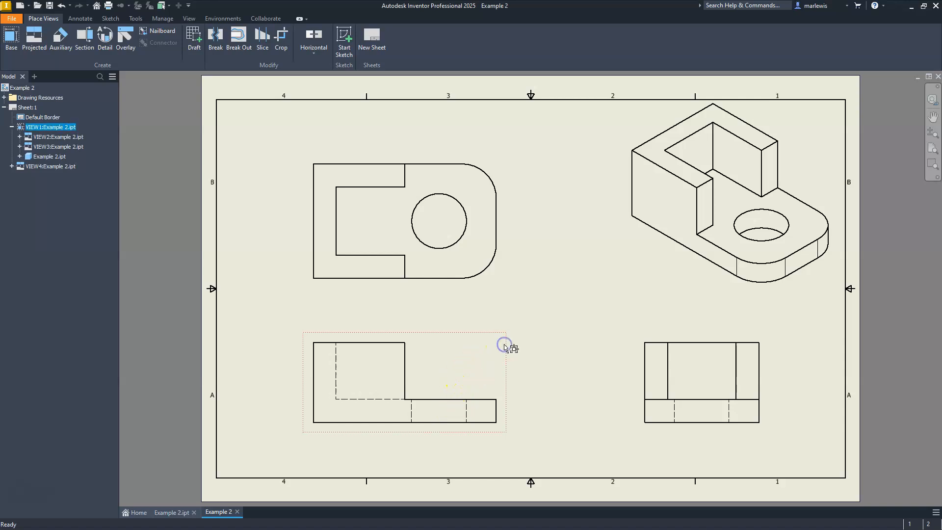
{"action": "double_click", "coordinate": [506, 347]}
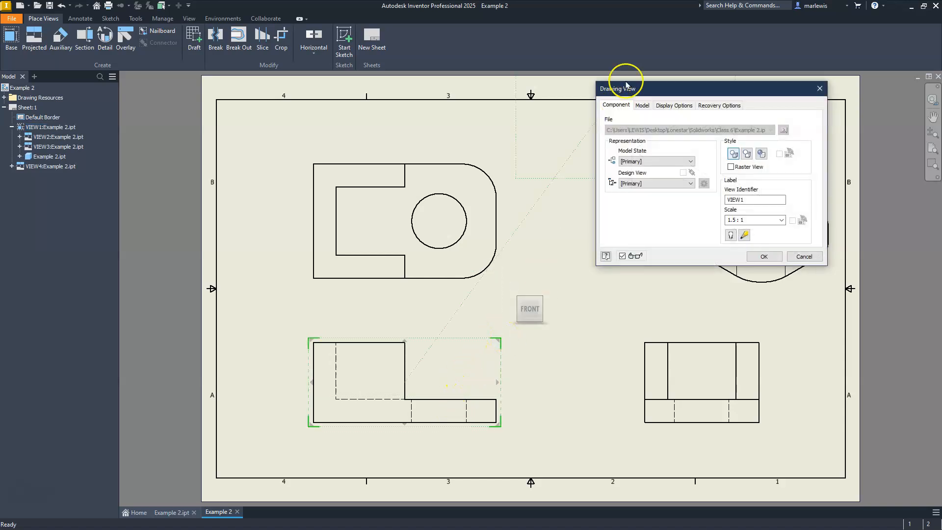
{"action": "left_click", "coordinate": [676, 107]}
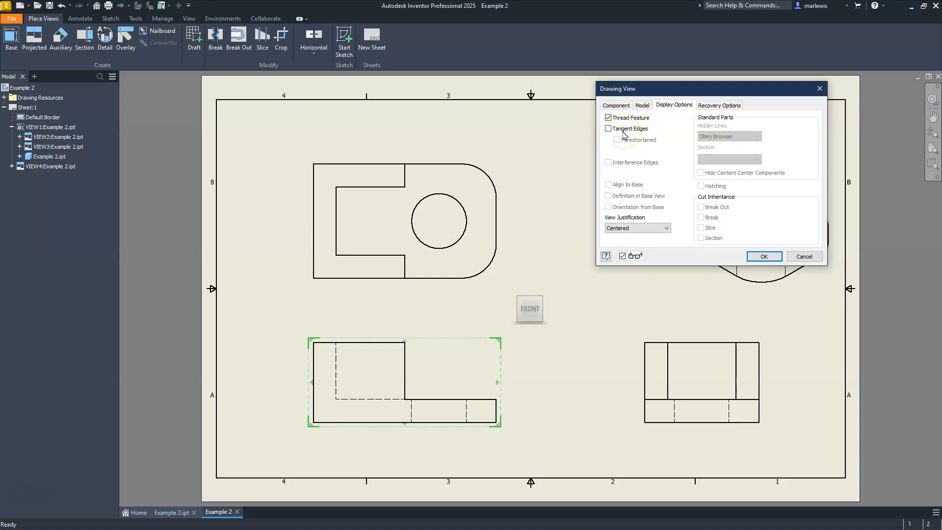
{"action": "left_click", "coordinate": [804, 257]}
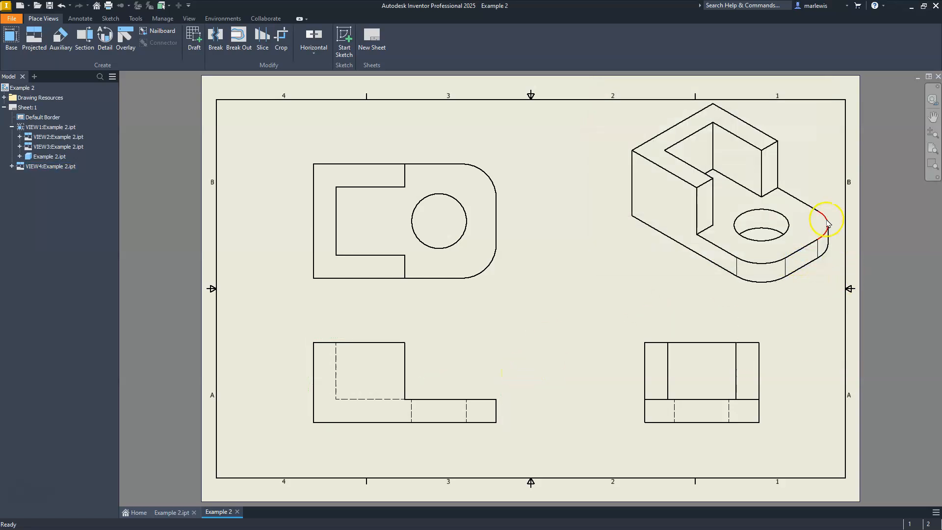
Set the isometric view's scale to 1 : 1 with a shaded style, and reposition it in the sheet's upper-right corner.
{"action": "left_click", "coordinate": [687, 278]}
{"action": "double_click", "coordinate": [687, 282]}
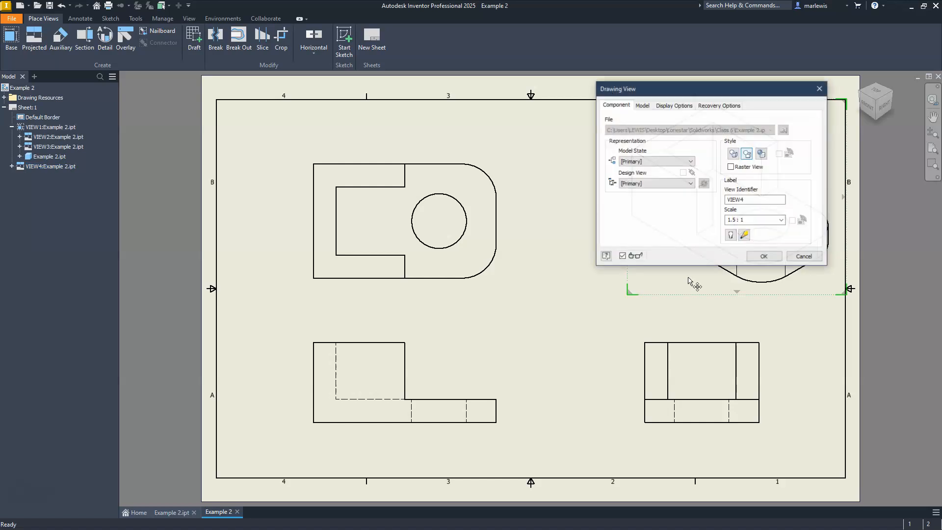
{"action": "double_click", "coordinate": [734, 220]}
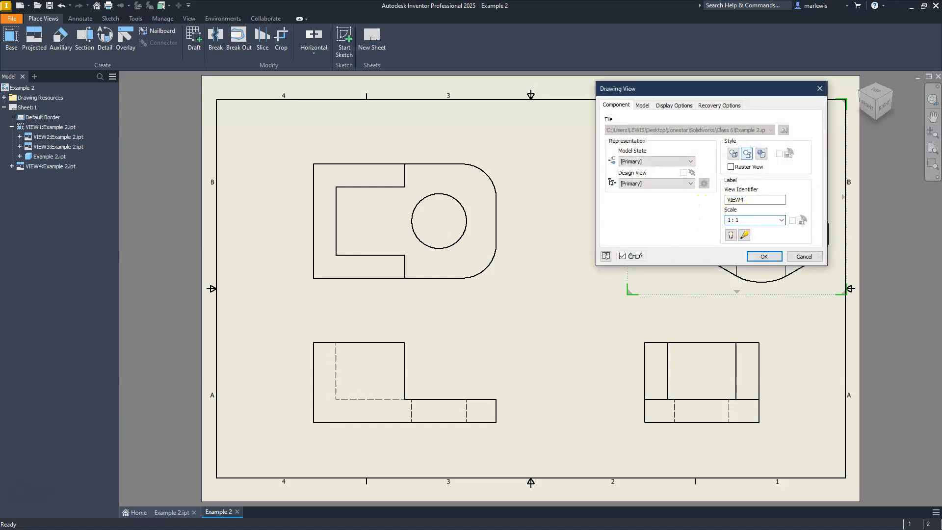
{"action": "left_click", "coordinate": [761, 154]}
{"action": "left_click", "coordinate": [764, 255]}
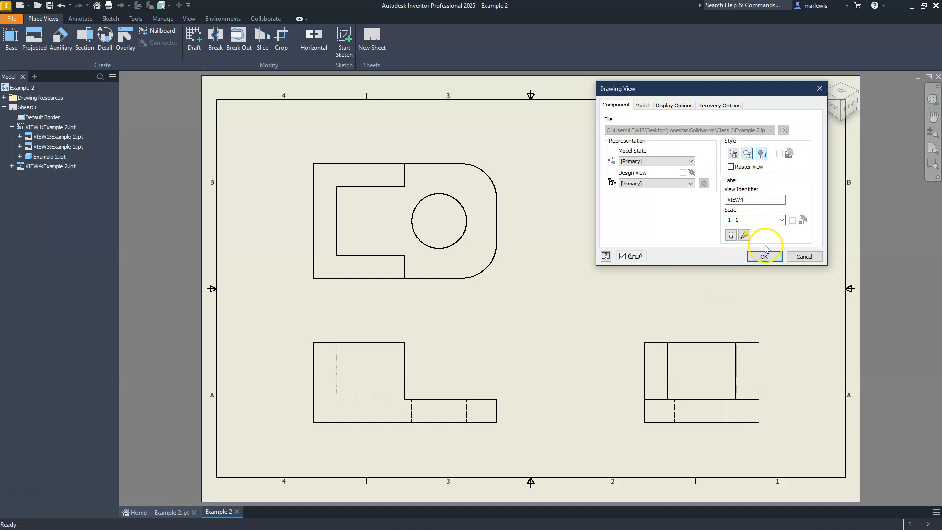
{"action": "left_click_drag", "start_coordinate": [689, 262], "coordinate": [711, 241]}
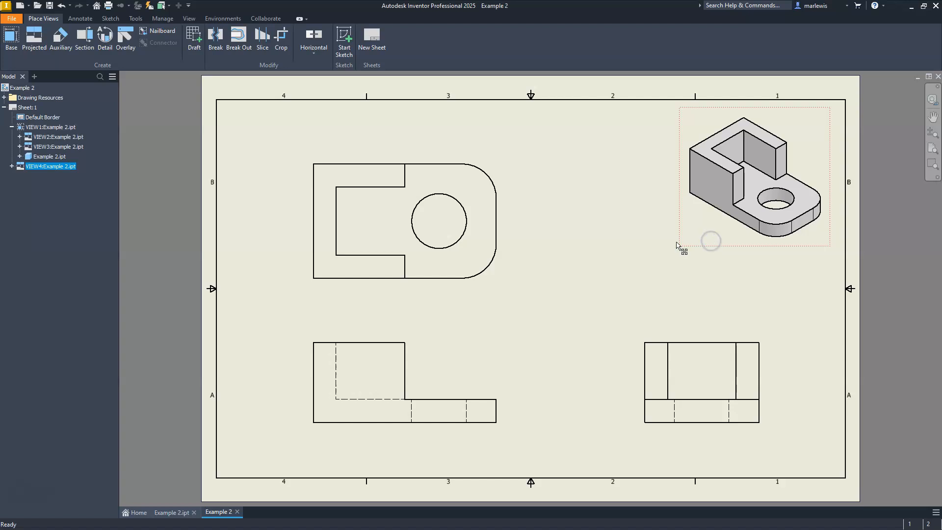
Add a center mark to the circular hole in the top view.
{"action": "mouse_move", "coordinate": [520, 317]}
{"action": "middle_mouse_down"}
{"action": "mouse_move", "coordinate": [717, 261]}
{"action": "mouse_move", "coordinate": [696, 324]}
{"action": "mouse_move", "coordinate": [576, 367]}
{"action": "middle_mouse_up"}
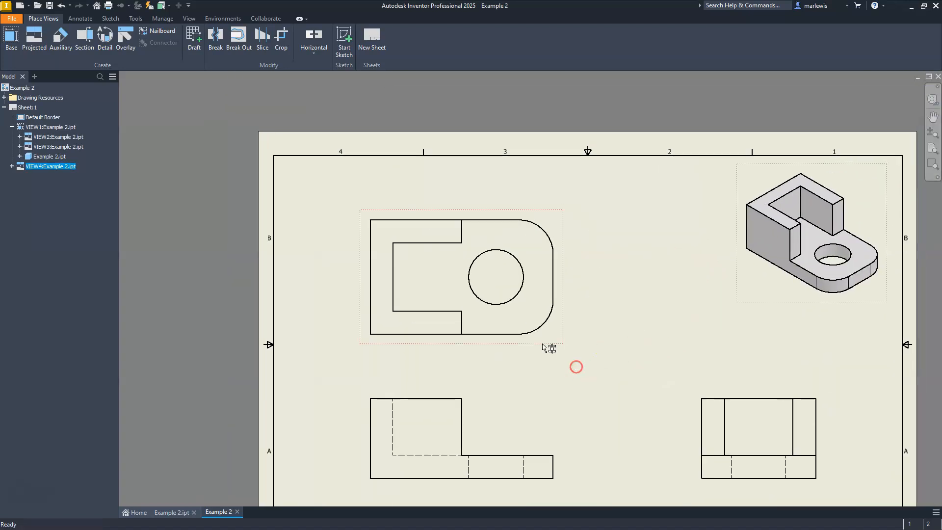
{"action": "left_click", "coordinate": [86, 19]}
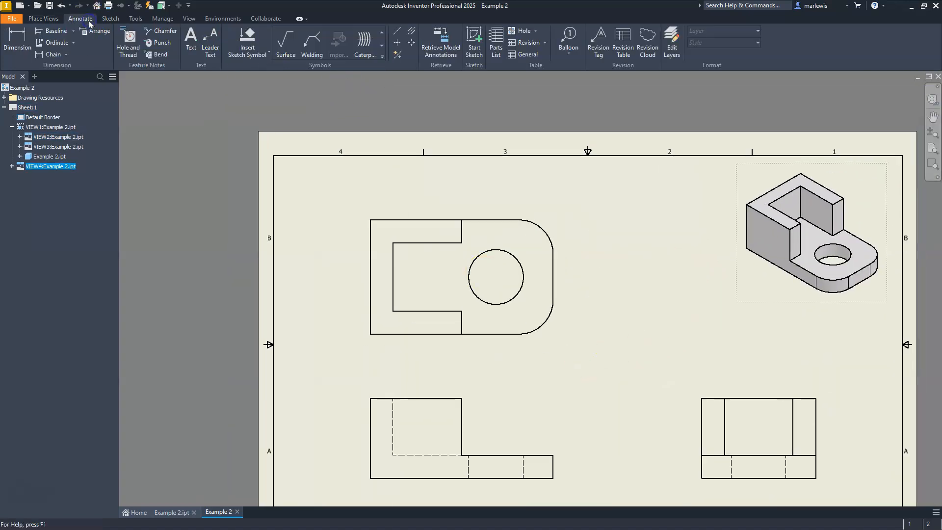
{"action": "left_click", "coordinate": [397, 42]}
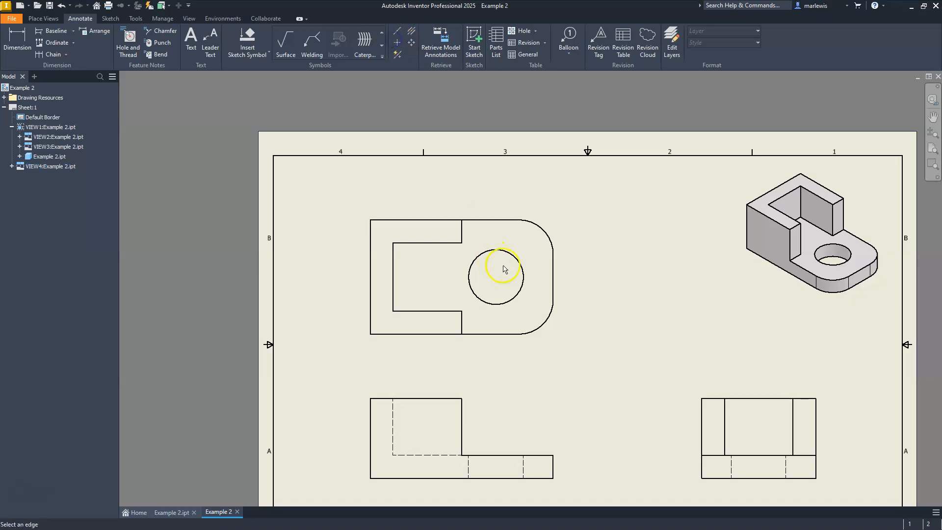
{"action": "left_click", "coordinate": [520, 260]}
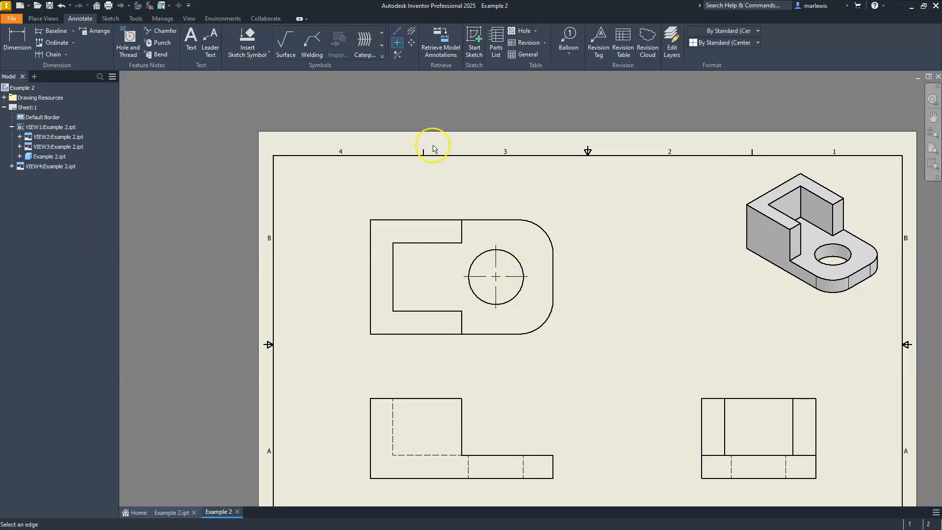
Add bisector centerlines between the hole's hidden lines in the front view and the right side view.
{"action": "left_click", "coordinate": [411, 30]}
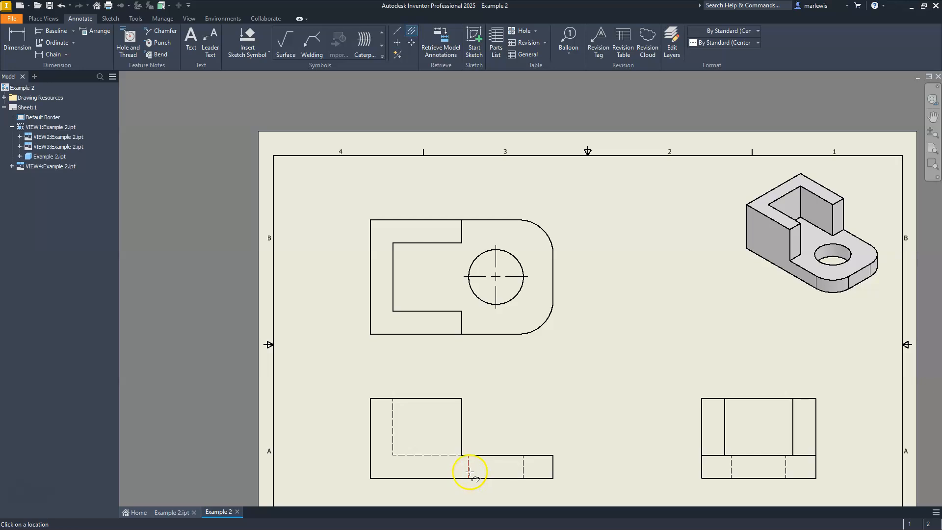
{"action": "left_click", "coordinate": [522, 468]}
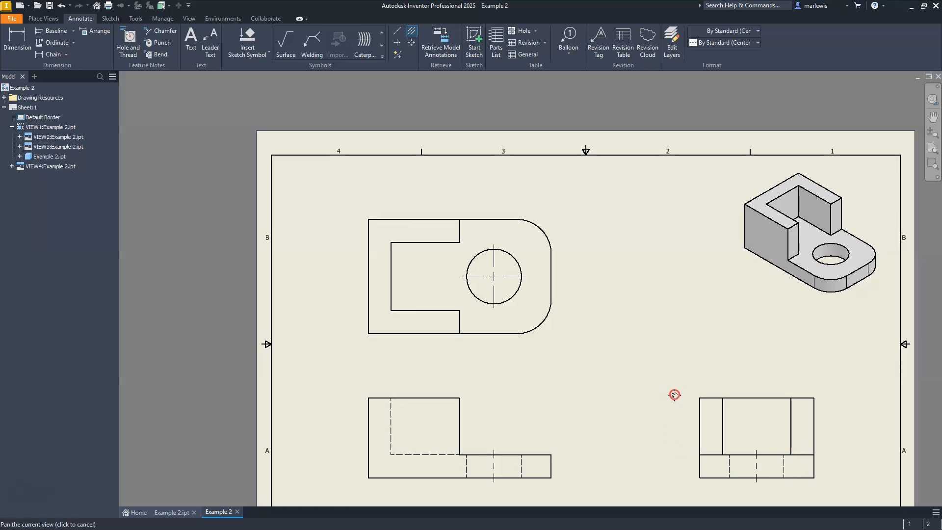
{"action": "middle_click_drag", "start_coordinate": [675, 393], "coordinate": [641, 348]}
{"action": "key", "text": "Escape"}
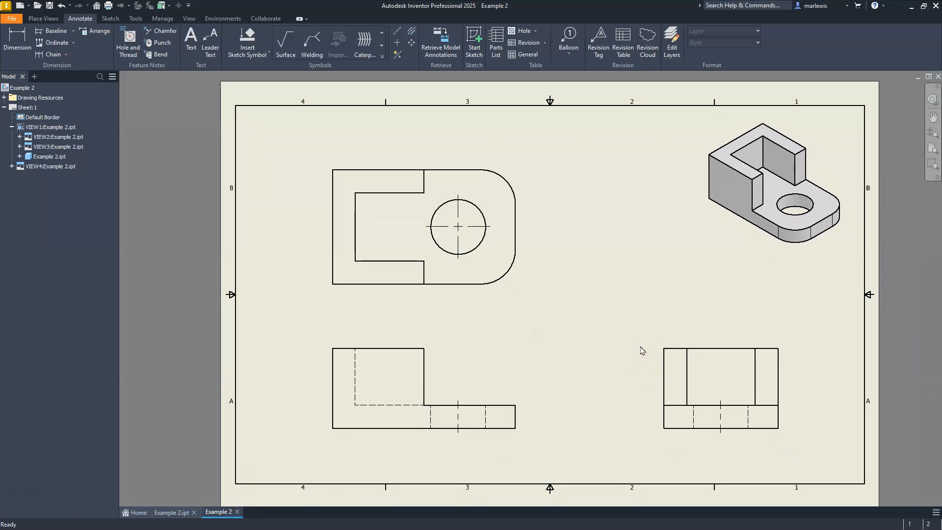
Dimension the front view's overall height on its left side and its overall length above the view.
{"action": "middle_click_drag", "start_coordinate": [589, 319], "coordinate": [608, 329]}
{"action": "left_click", "coordinate": [16, 46]}
{"action": "left_click", "coordinate": [352, 418]}
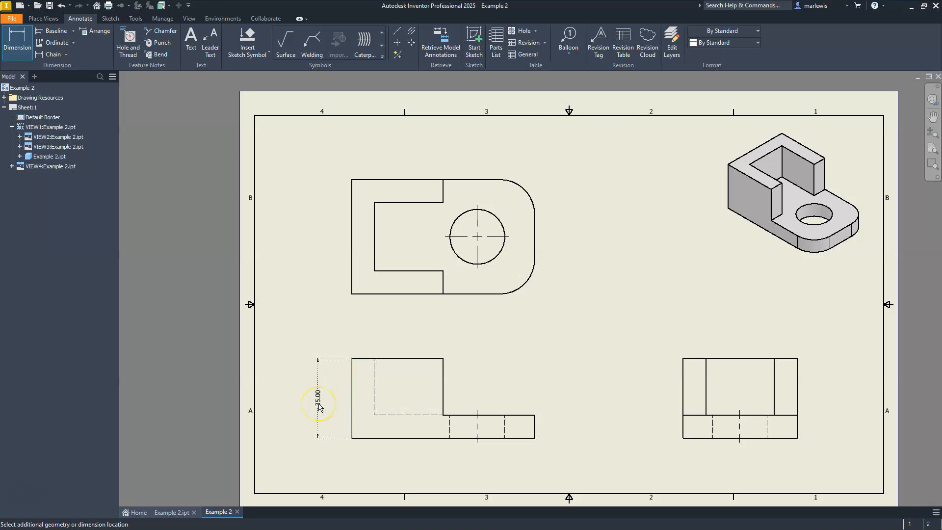
{"action": "left_click", "coordinate": [319, 405]}
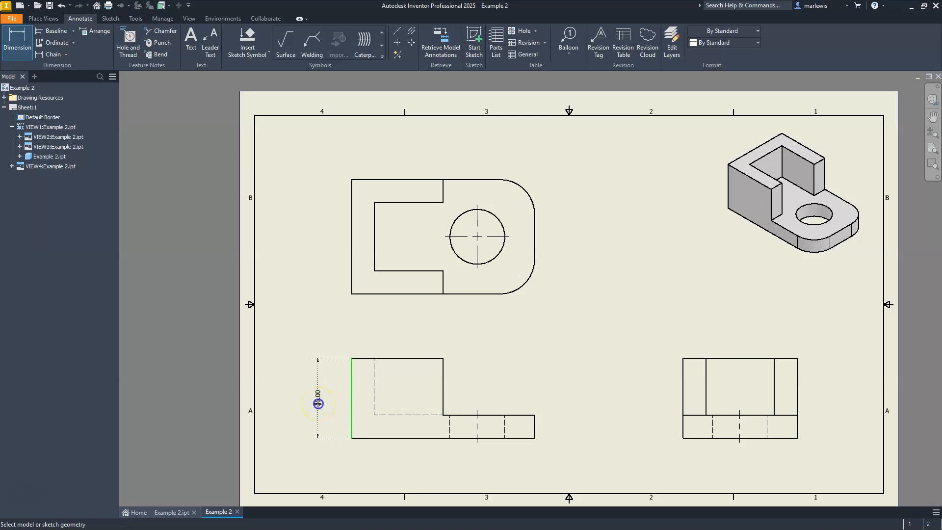
{"action": "left_click", "coordinate": [353, 373]}
{"action": "left_click", "coordinate": [535, 421]}
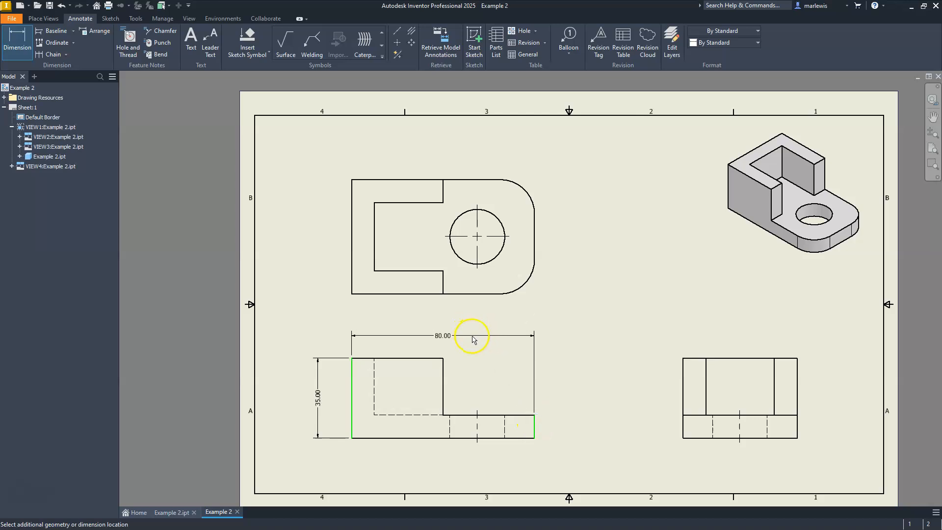
{"action": "left_click", "coordinate": [469, 328]}
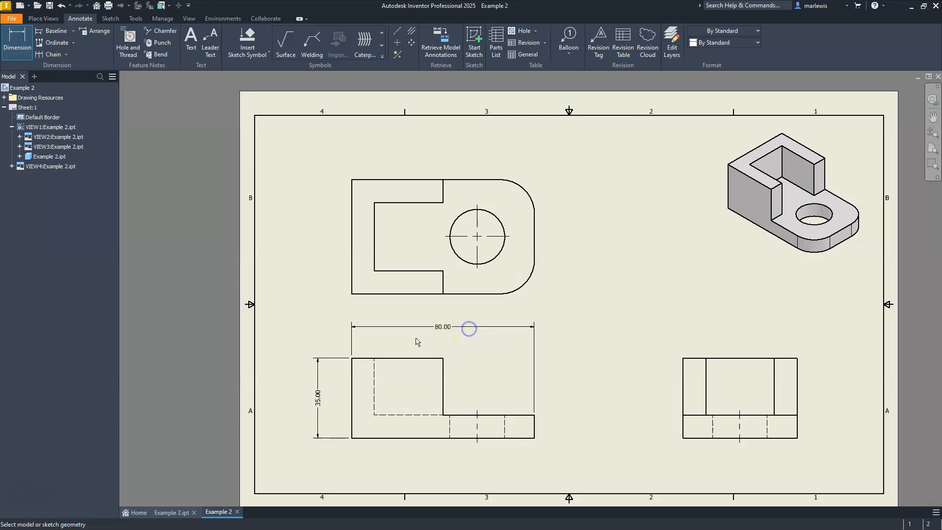
{"action": "key", "text": "Escape"}
Turn on Edit dimension when created through the front view's overall length dimension.
{"action": "left_click", "coordinate": [444, 328]}
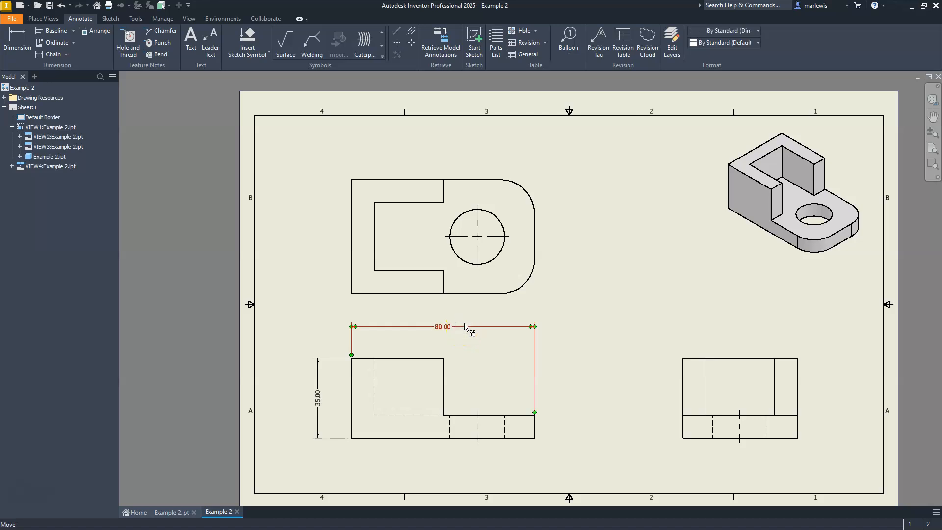
{"action": "double_click", "coordinate": [465, 327]}
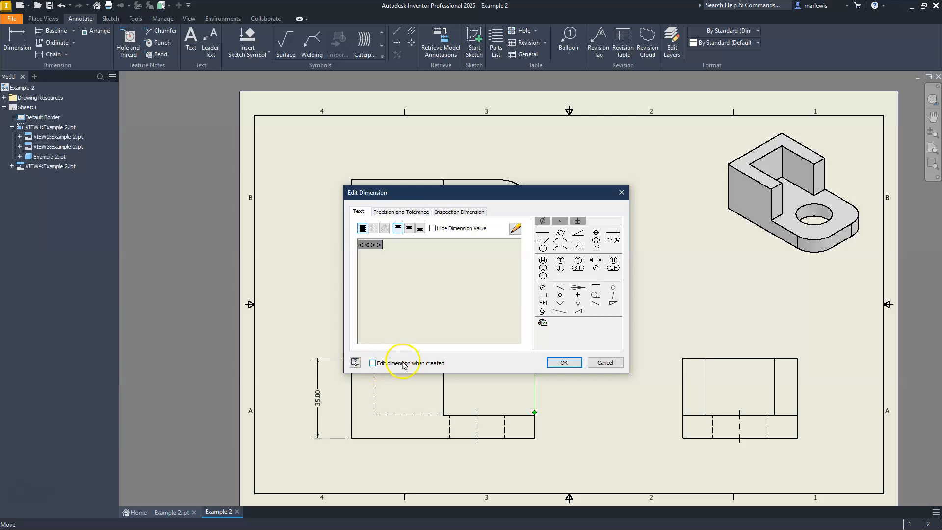
{"action": "left_click", "coordinate": [372, 363]}
{"action": "left_click", "coordinate": [562, 362]}
{"action": "key", "text": "Escape"}
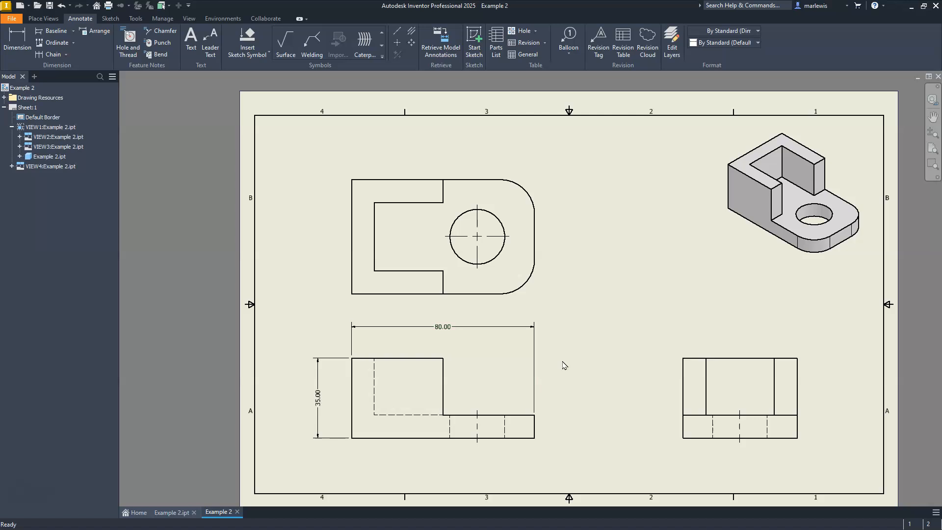
Dimension the top view's hole center from the left edge, below the view, and turn off Edit dimension when created.
{"action": "scroll", "coordinate": [414, 210], "scroll_direction": "up", "scroll_amount": 6}
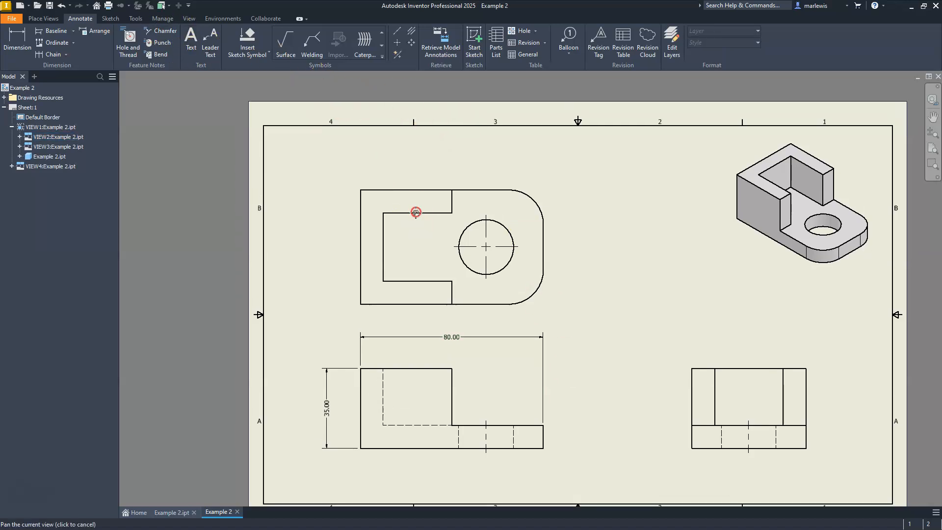
{"action": "left_click_drag", "start_coordinate": [502, 212], "coordinate": [501, 145]}
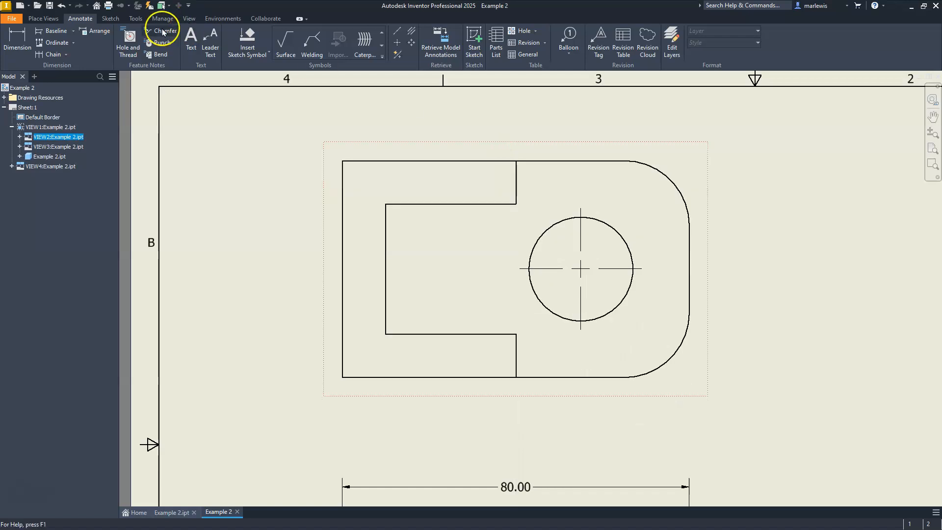
{"action": "left_click", "coordinate": [17, 44]}
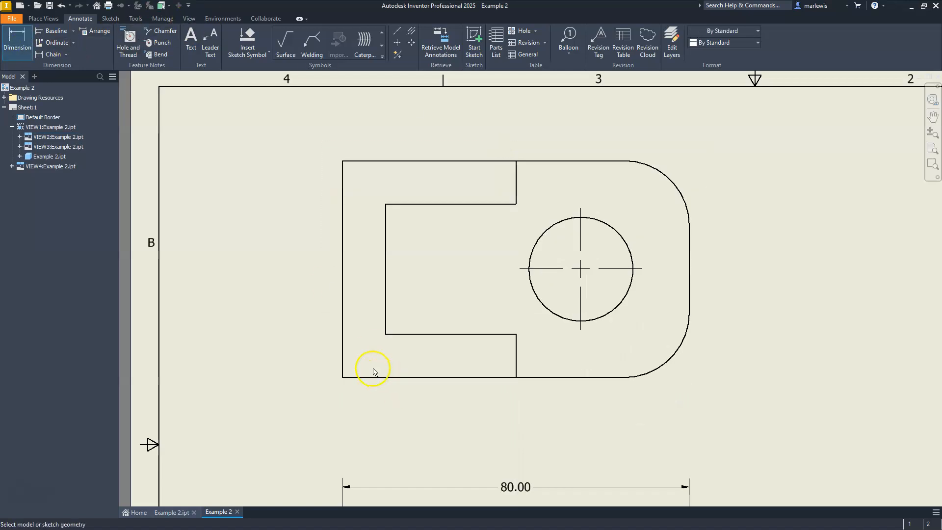
{"action": "left_click", "coordinate": [343, 364]}
{"action": "left_click", "coordinate": [584, 304]}
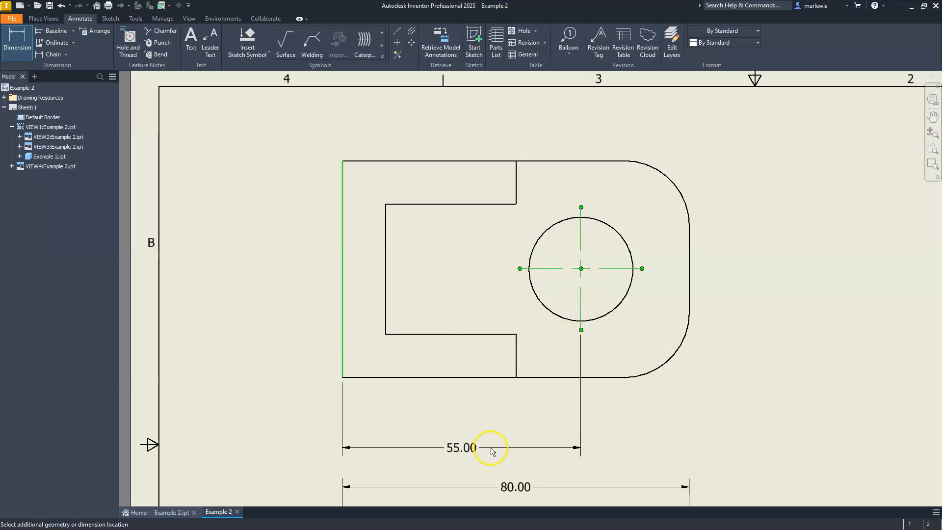
{"action": "left_click", "coordinate": [490, 442]}
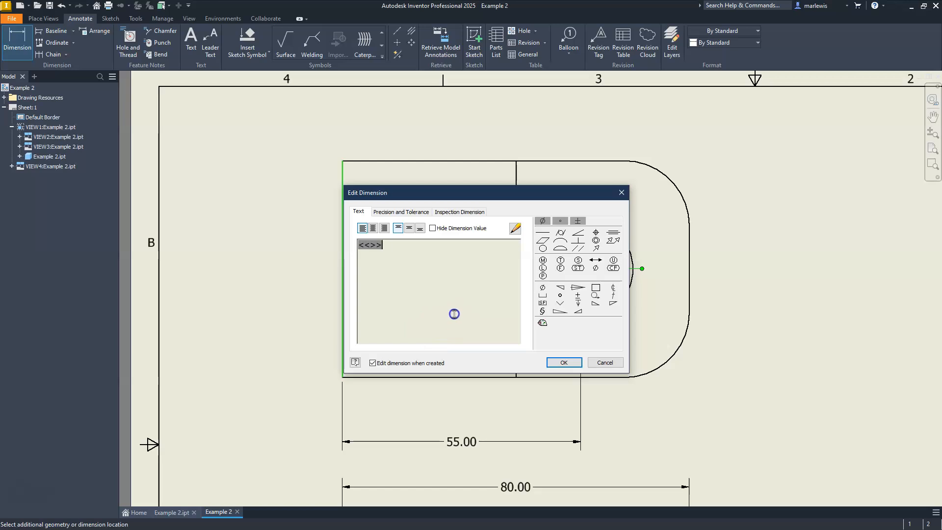
{"action": "left_click", "coordinate": [564, 362]}
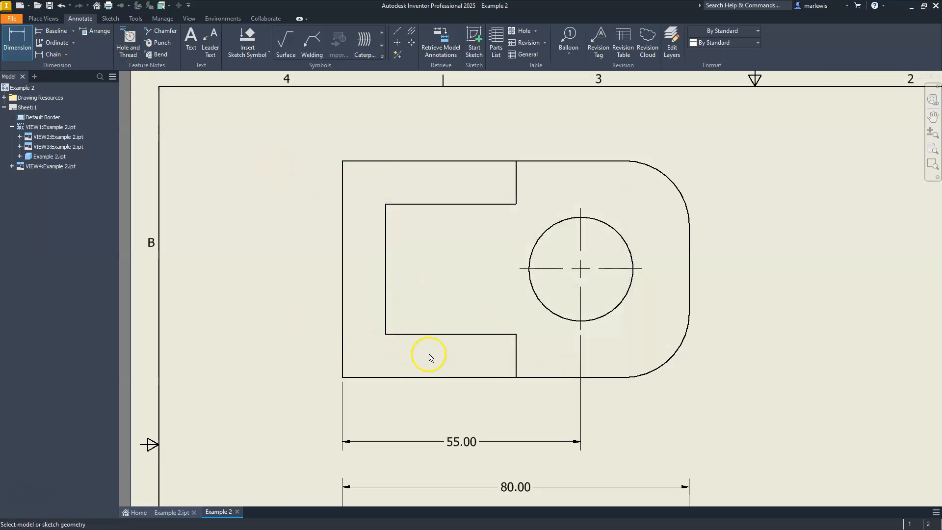
Dimension the C-shaped wall's left-side thickness below the top view and its overall horizontal length above the view.
{"action": "left_click", "coordinate": [385, 326]}
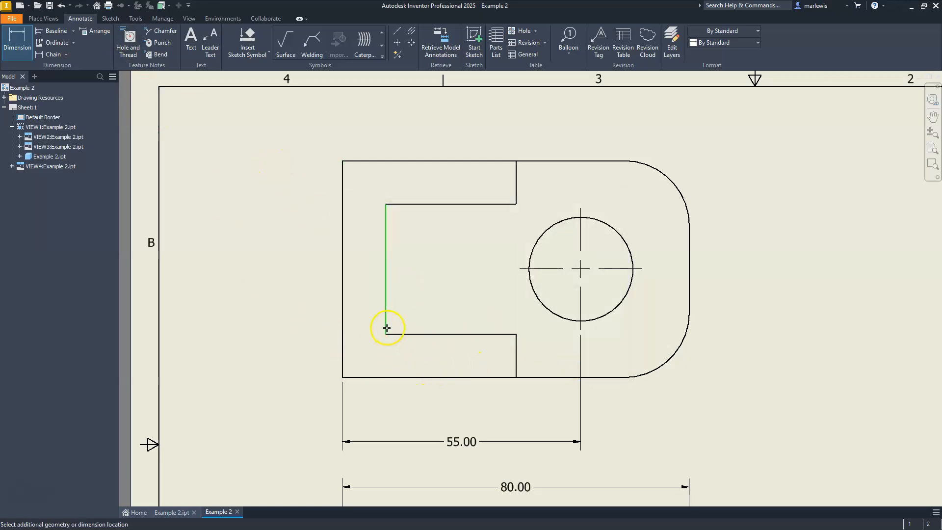
{"action": "left_click", "coordinate": [343, 368]}
{"action": "left_click", "coordinate": [369, 408]}
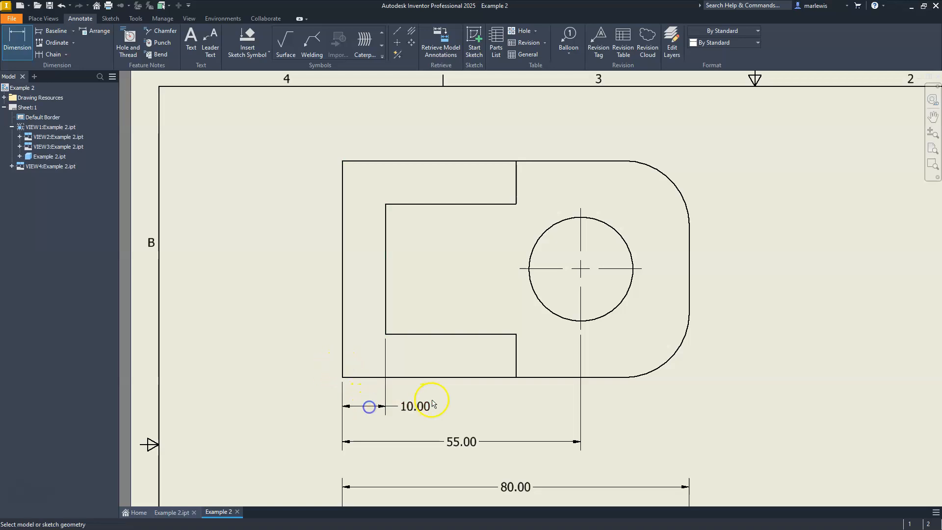
{"action": "left_click", "coordinate": [343, 171]}
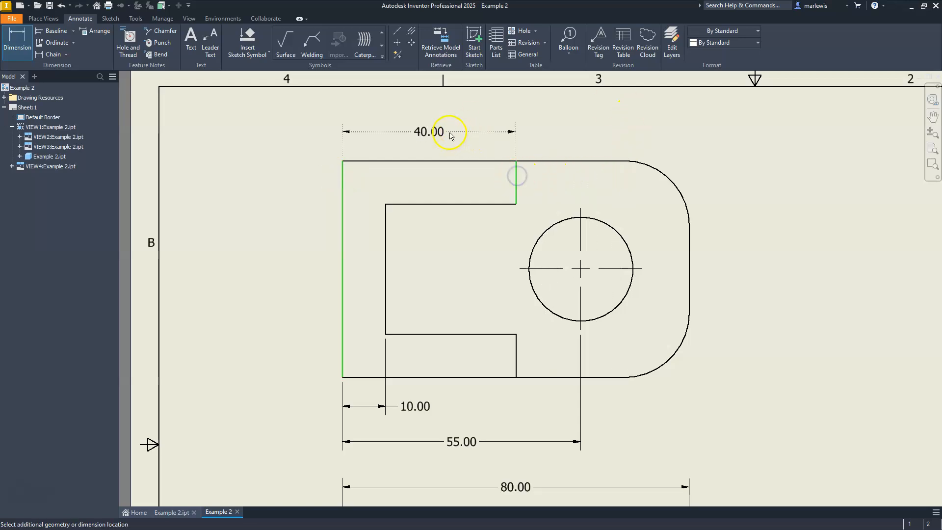
{"action": "left_click", "coordinate": [448, 134]}
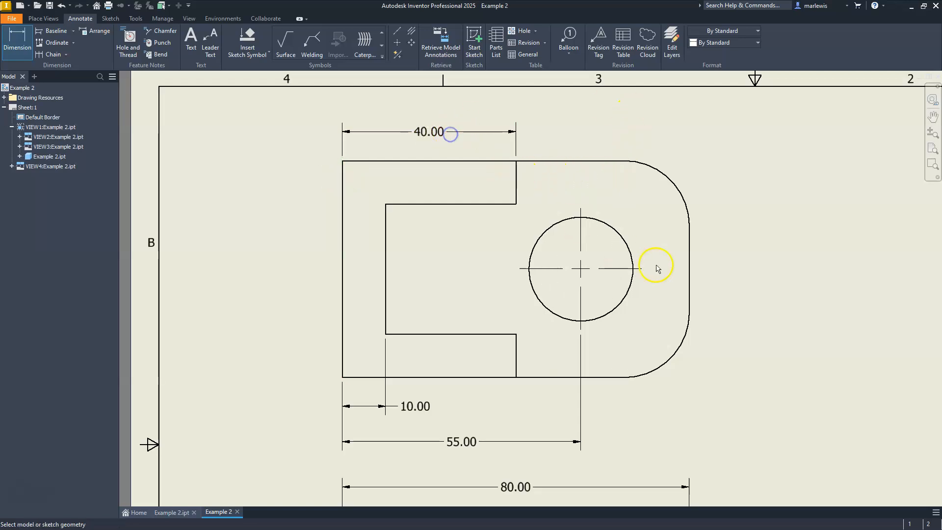
{"action": "left_click", "coordinate": [642, 270]}
{"action": "left_click", "coordinate": [569, 378]}
{"action": "key", "text": "Escape"}
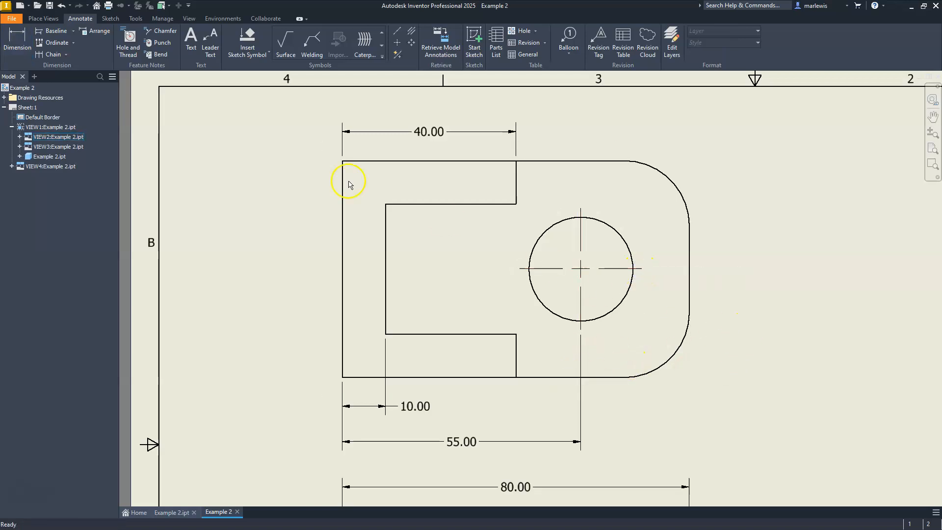
Dimension the top view's hole center vertically from the plate's lower edge, placing it to the right of the view.
{"action": "left_click", "coordinate": [33, 46]}
{"action": "left_click", "coordinate": [614, 269]}
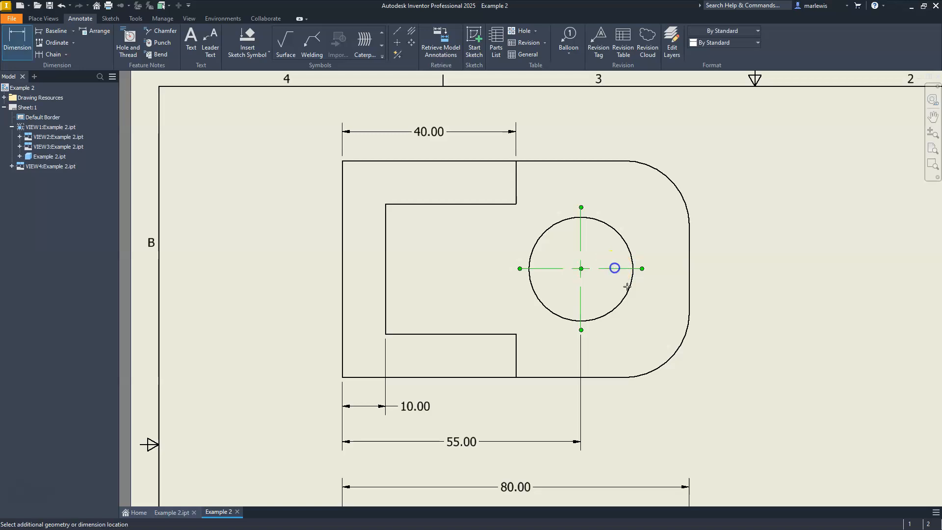
{"action": "left_click", "coordinate": [613, 378]}
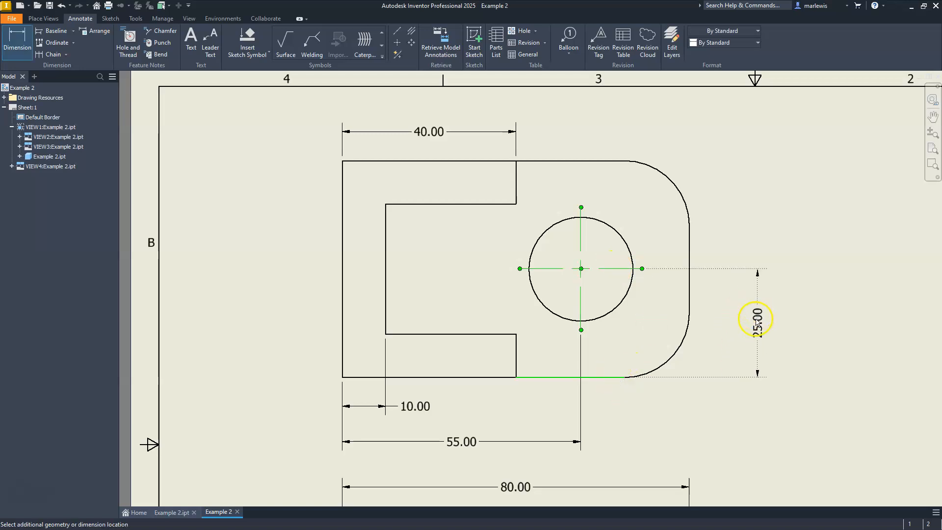
{"action": "left_click", "coordinate": [758, 324]}
Add a radius dimension to the top view's lower rounded corner and a diameter dimension to the hole.
{"action": "left_click", "coordinate": [675, 361]}
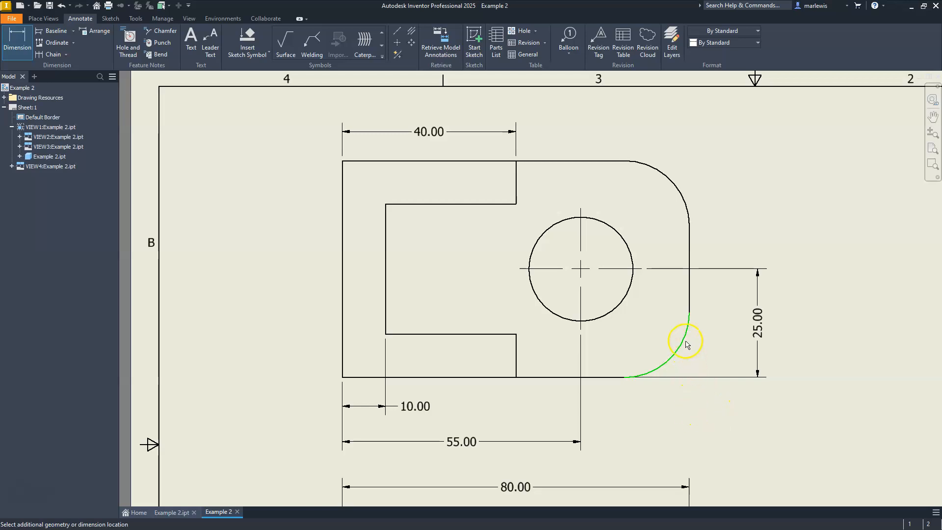
{"action": "key", "text": "Escape"}
{"action": "left_click", "coordinate": [17, 42]}
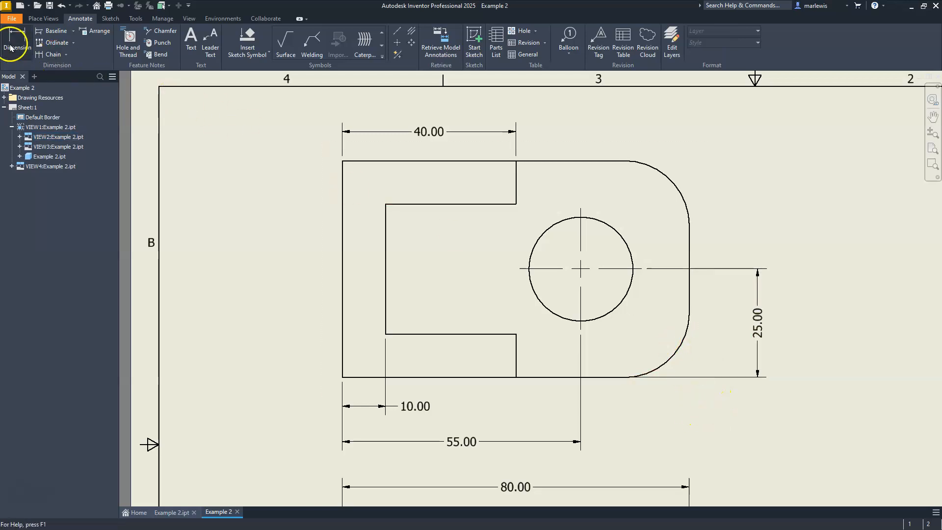
{"action": "left_click", "coordinate": [658, 369]}
{"action": "left_click", "coordinate": [703, 399]}
{"action": "left_click", "coordinate": [620, 235]}
{"action": "left_click", "coordinate": [671, 137]}
Dimension the side view's overall width above the view.
{"action": "scroll", "coordinate": [647, 208], "scroll_direction": "down", "scroll_amount": 5}
{"action": "scroll", "coordinate": [698, 283], "scroll_direction": "up", "scroll_amount": 4}
{"action": "middle_click_drag", "start_coordinate": [770, 303], "coordinate": [456, 309]}
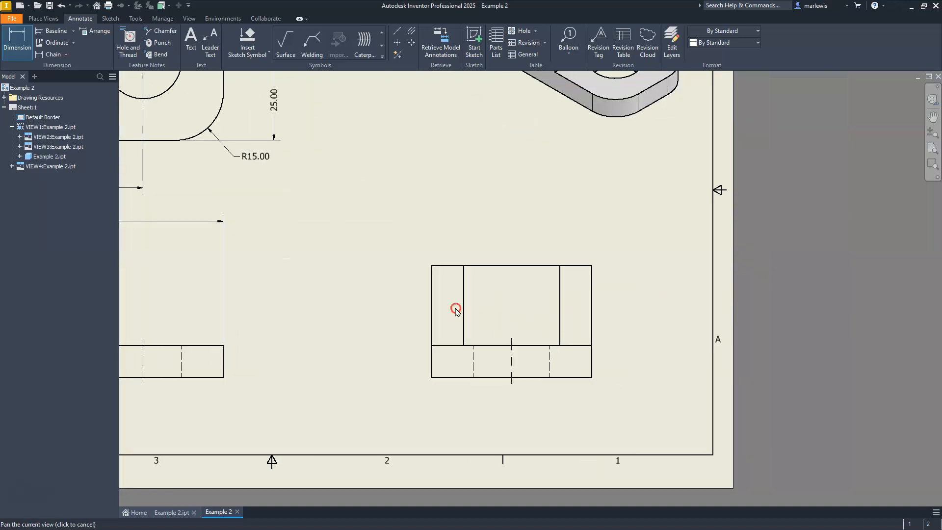
{"action": "left_click", "coordinate": [432, 275]}
{"action": "left_click", "coordinate": [592, 278]}
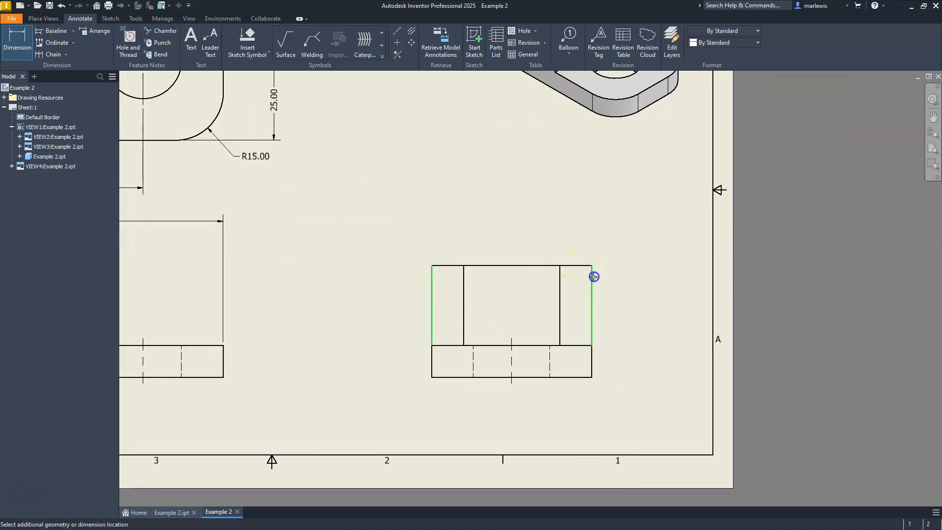
{"action": "scroll", "coordinate": [548, 221], "scroll_direction": "up", "scroll_amount": 3}
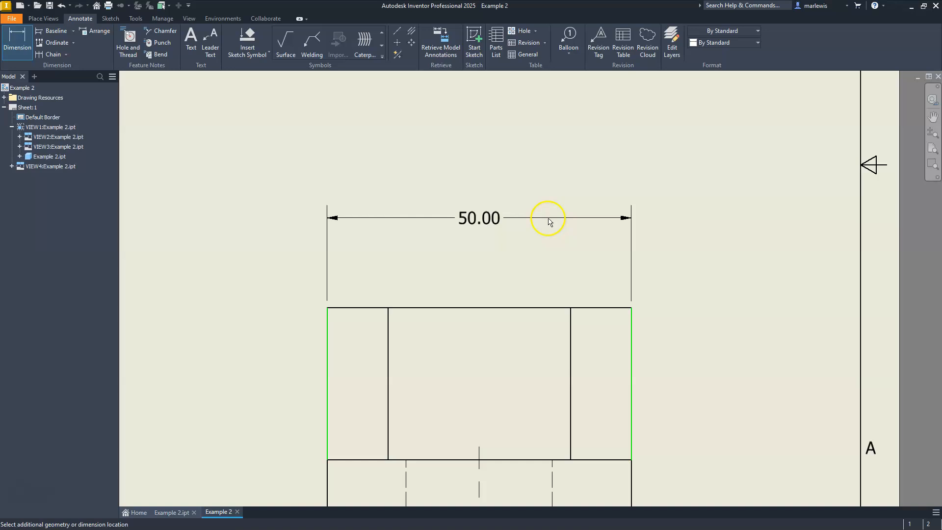
{"action": "left_click", "coordinate": [548, 221]}
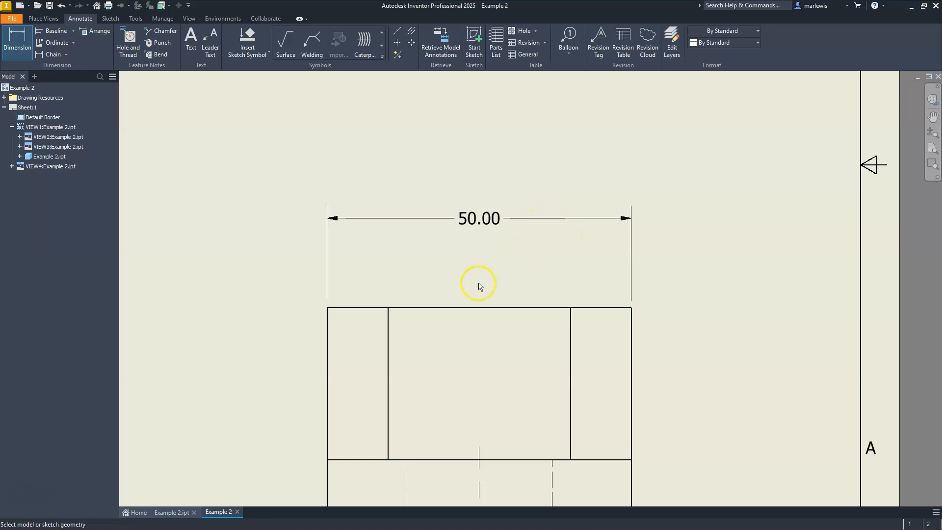
Dimension the thickness of both wall legs above the side view, inside the overall width dimension.
{"action": "scroll", "coordinate": [557, 291], "scroll_direction": "down", "scroll_amount": 3}
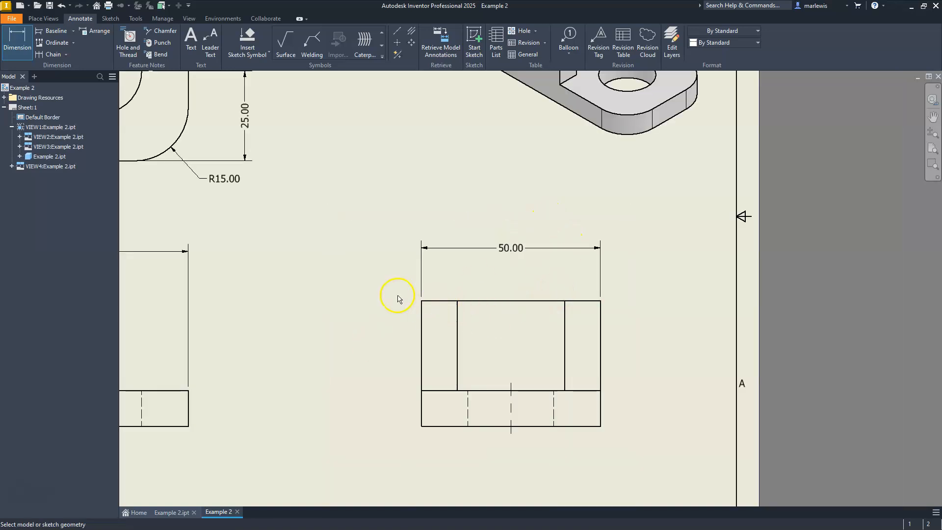
{"action": "left_click", "coordinate": [422, 304]}
{"action": "left_click", "coordinate": [458, 316]}
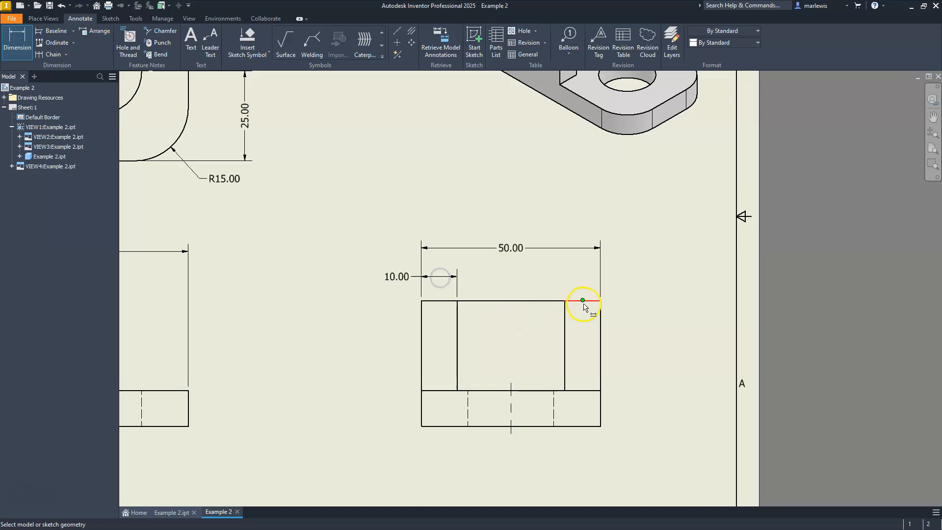
{"action": "left_click", "coordinate": [601, 308]}
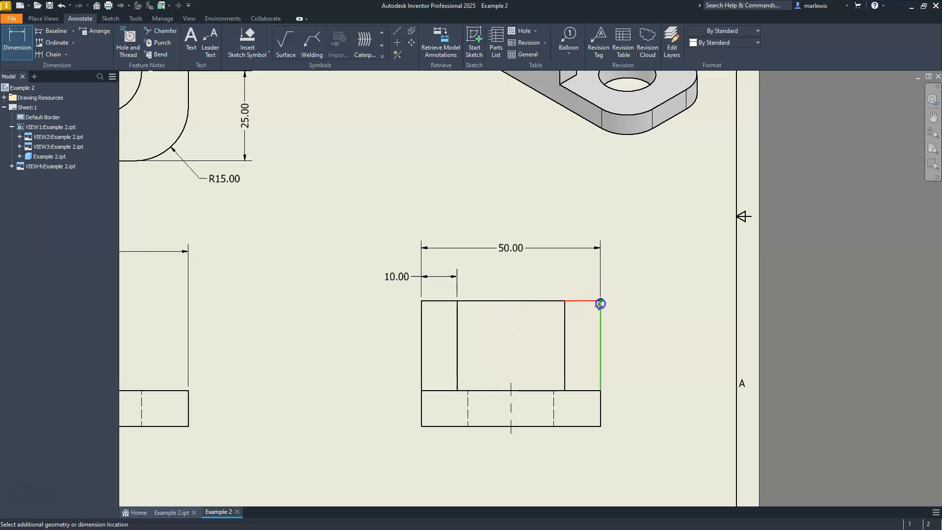
{"action": "left_click", "coordinate": [565, 310]}
{"action": "left_click", "coordinate": [567, 275]}
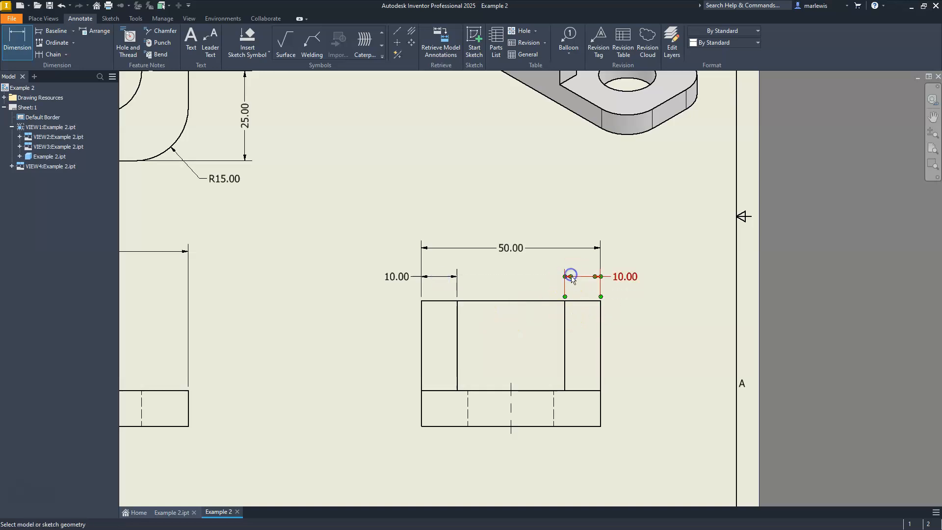
Dimension the base plate's thickness on the right side of the side view.
{"action": "mouse_move", "coordinate": [603, 346]}
{"action": "middle_mouse_down"}
{"action": "mouse_move", "coordinate": [499, 294]}
{"action": "mouse_move", "coordinate": [467, 316]}
{"action": "mouse_move", "coordinate": [499, 318]}
{"action": "middle_mouse_up"}
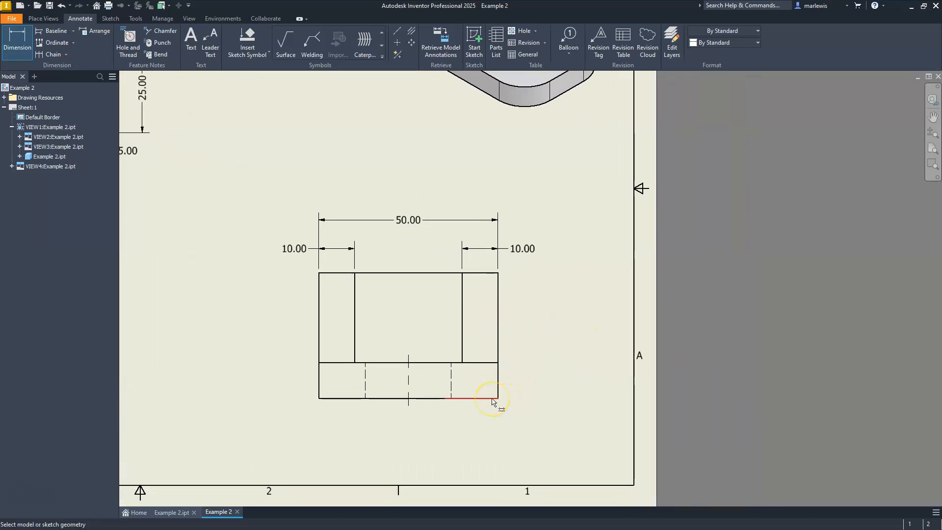
{"action": "left_click", "coordinate": [493, 399]}
{"action": "left_click", "coordinate": [488, 362]}
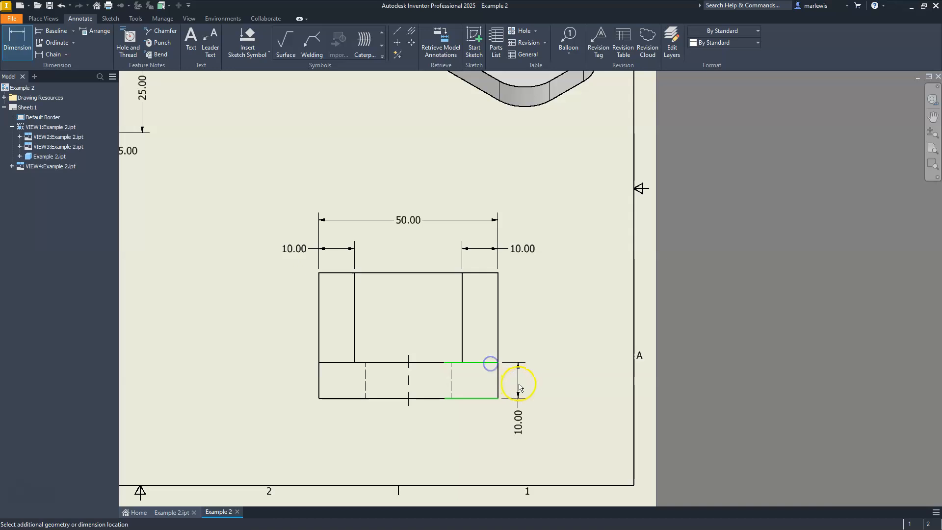
{"action": "left_click", "coordinate": [525, 384]}
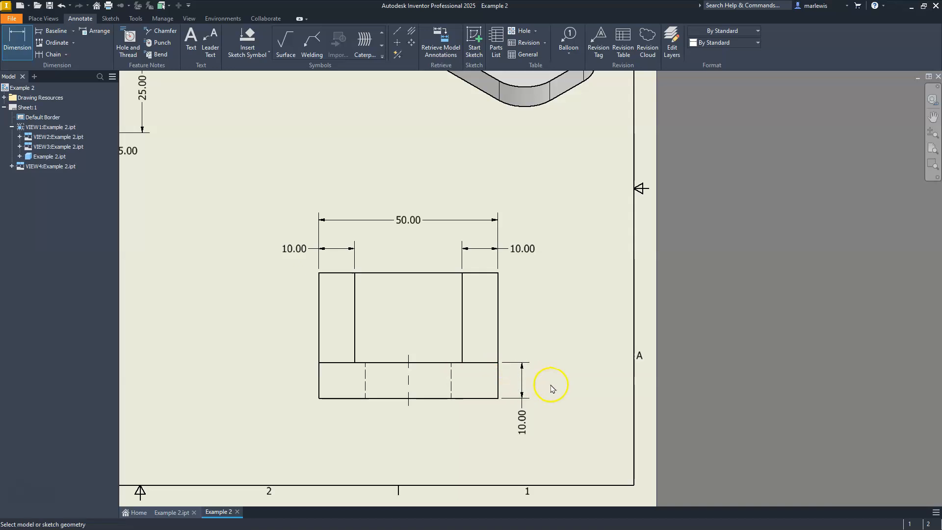
{"action": "key", "text": "Escape"}
{"action": "scroll", "coordinate": [581, 186], "scroll_direction": "down", "scroll_amount": 2}
{"action": "scroll", "coordinate": [497, 239], "scroll_direction": "up", "scroll_amount": 6}
{"action": "middle_click_drag", "start_coordinate": [470, 238], "coordinate": [537, 302]}
{"action": "middle_click", "coordinate": [516, 291]}
{"action": "middle_click", "coordinate": [516, 291]}
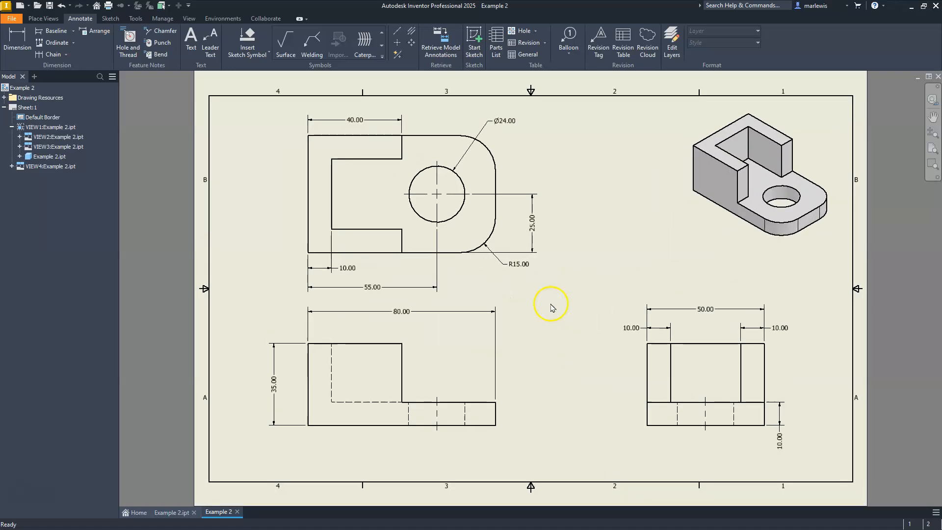
Turn off trailing zeros for linear units in the Default - mm (ANSI) dimension style.
{"action": "left_click", "coordinate": [164, 18]}
{"action": "left_click", "coordinate": [154, 35]}
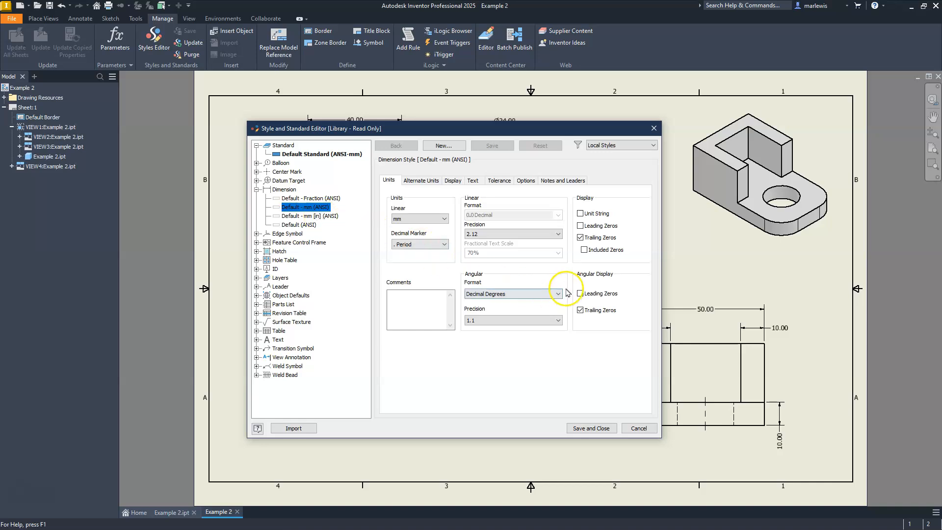
{"action": "left_click", "coordinate": [581, 239]}
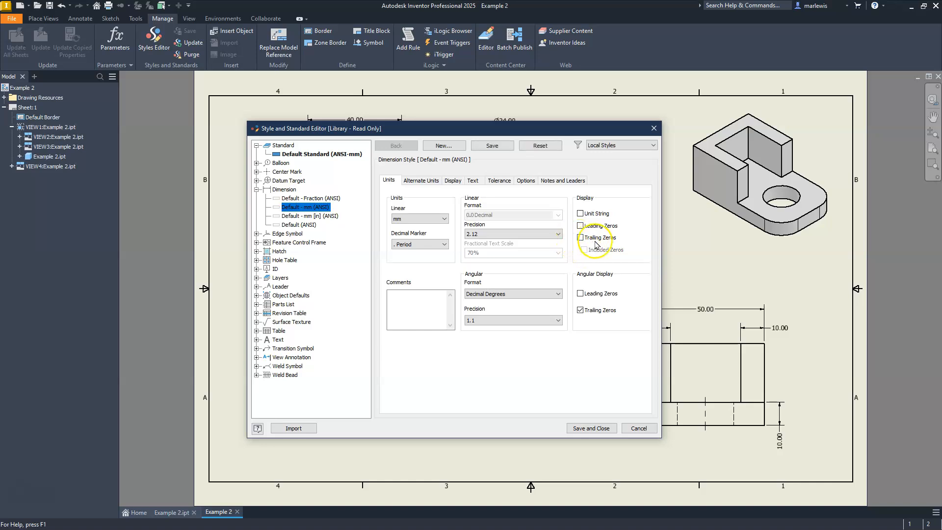
Set the dimension style's aligned and vertical linear text orientation to inline horizontal and save the style.
{"action": "left_click", "coordinate": [474, 181]}
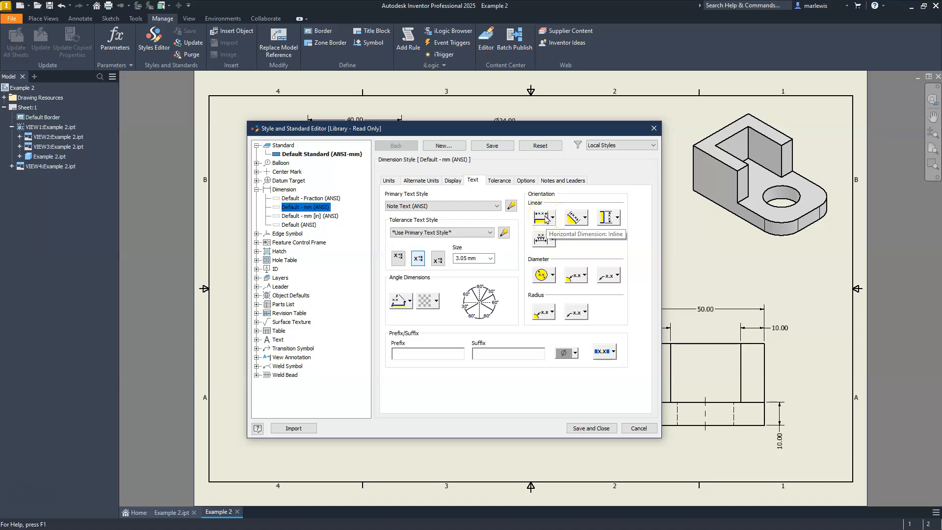
{"action": "left_click", "coordinate": [576, 219]}
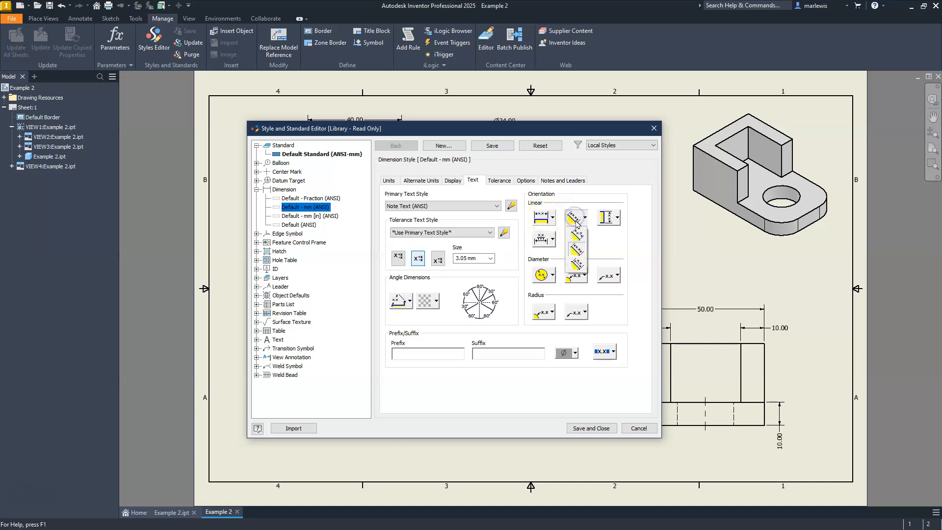
{"action": "left_click", "coordinate": [579, 235]}
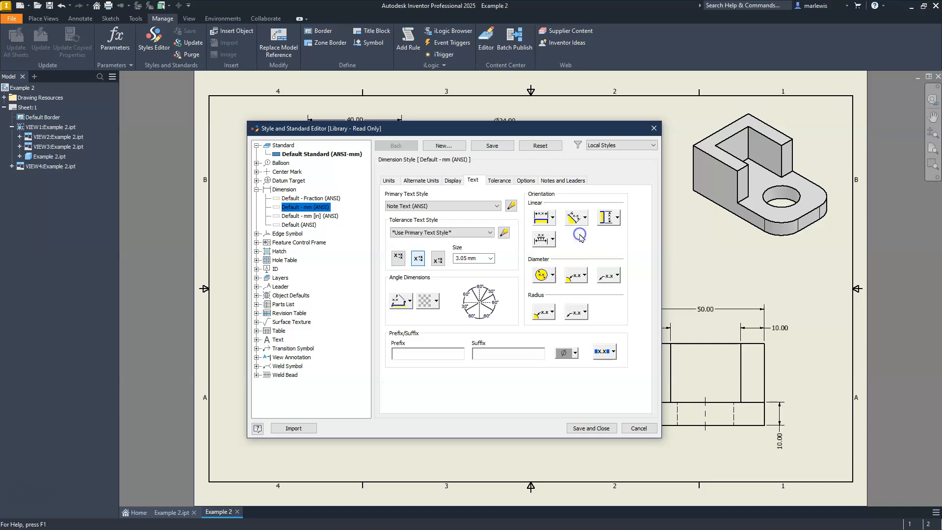
{"action": "left_click", "coordinate": [605, 217]}
{"action": "left_click", "coordinate": [613, 236]}
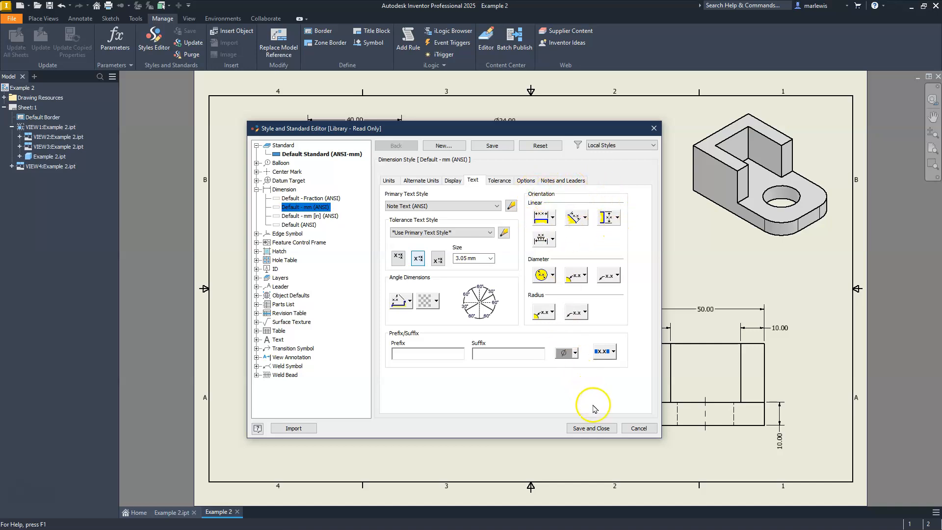
{"action": "left_click", "coordinate": [596, 430]}
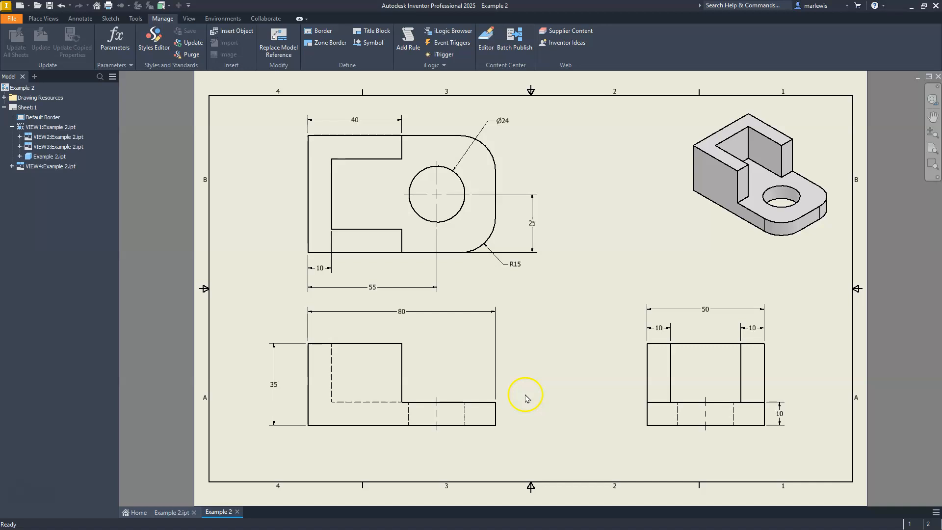
Dimension the base plate's thickness at the right end of the front view, keeping the By Standard dimension style.
{"action": "left_click", "coordinate": [81, 20]}
{"action": "left_click", "coordinate": [26, 39]}
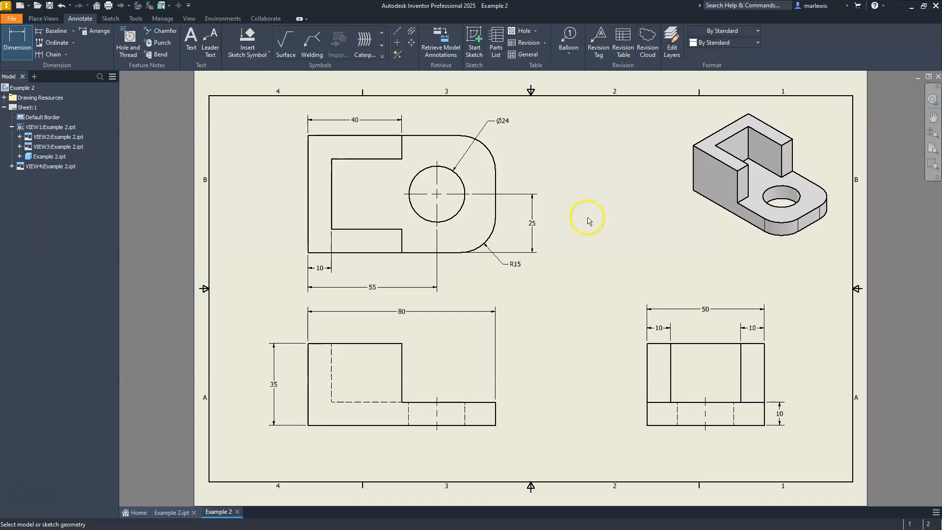
{"action": "left_click", "coordinate": [758, 42]}
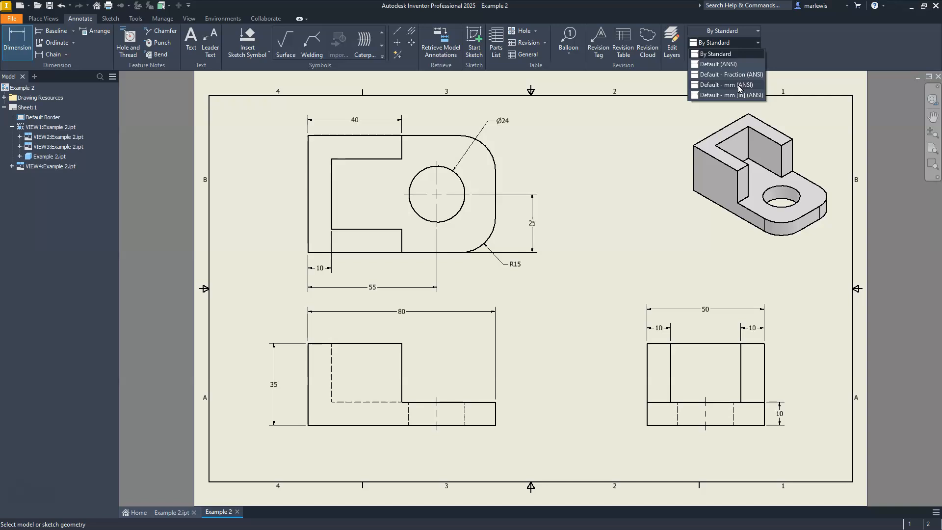
{"action": "left_click", "coordinate": [774, 46]}
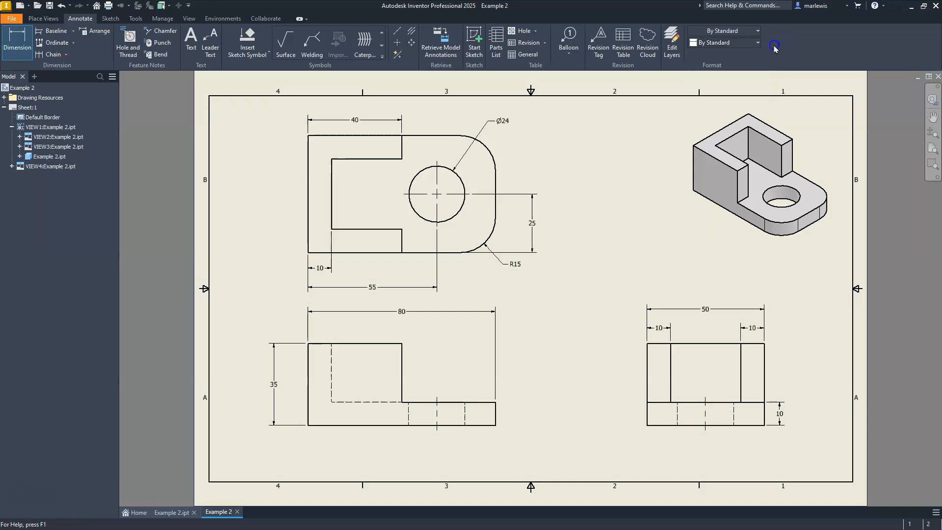
{"action": "left_click", "coordinate": [485, 402]}
{"action": "left_click", "coordinate": [488, 425]}
{"action": "left_click", "coordinate": [522, 415]}
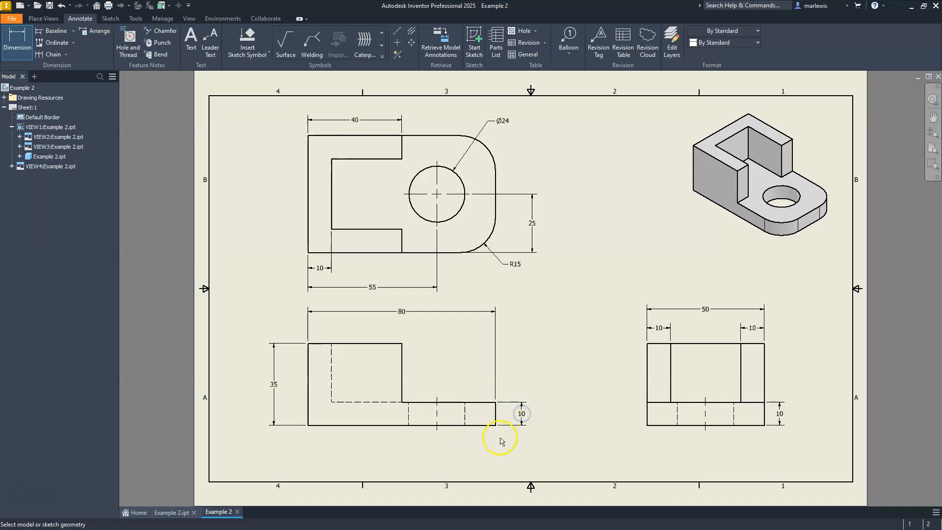
Examine which dimension style is assigned to the front view's base thickness dimension and which styles are available.
{"action": "left_click", "coordinate": [741, 31]}
{"action": "left_click", "coordinate": [742, 32]}
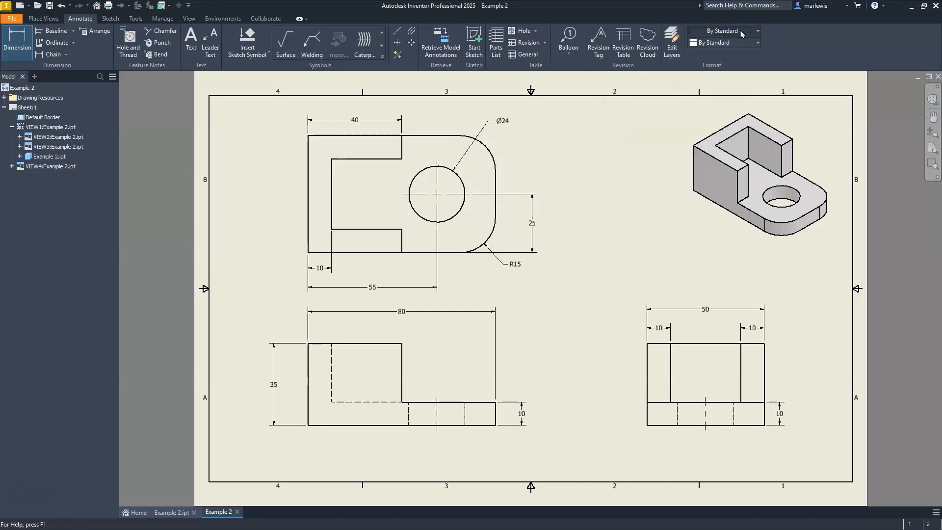
{"action": "key", "text": "Escape"}
{"action": "left_click", "coordinate": [522, 417]}
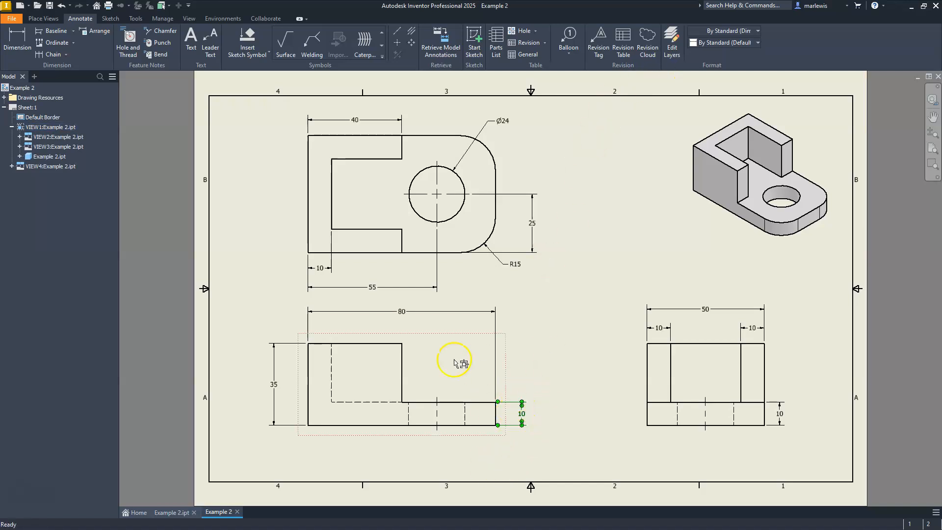
{"action": "left_click", "coordinate": [760, 43]}
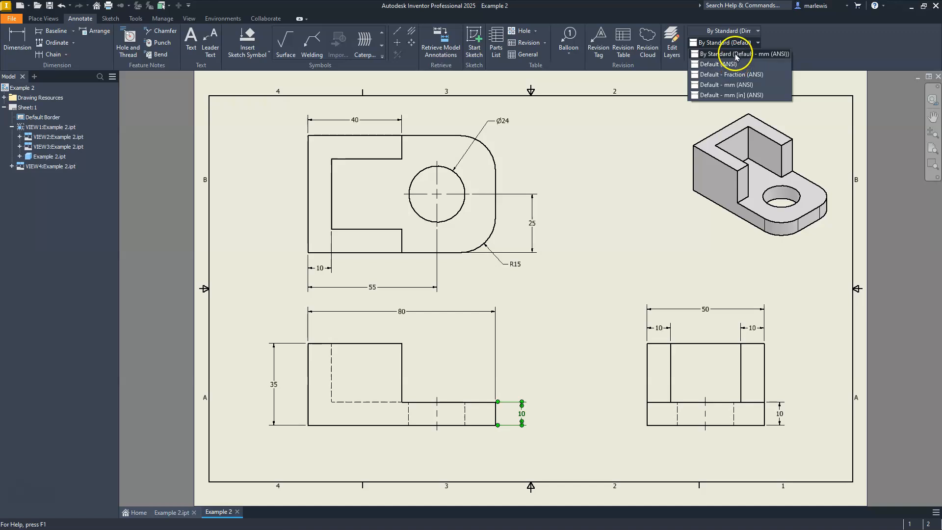
{"action": "left_click", "coordinate": [596, 374]}
{"action": "left_click", "coordinate": [564, 372]}
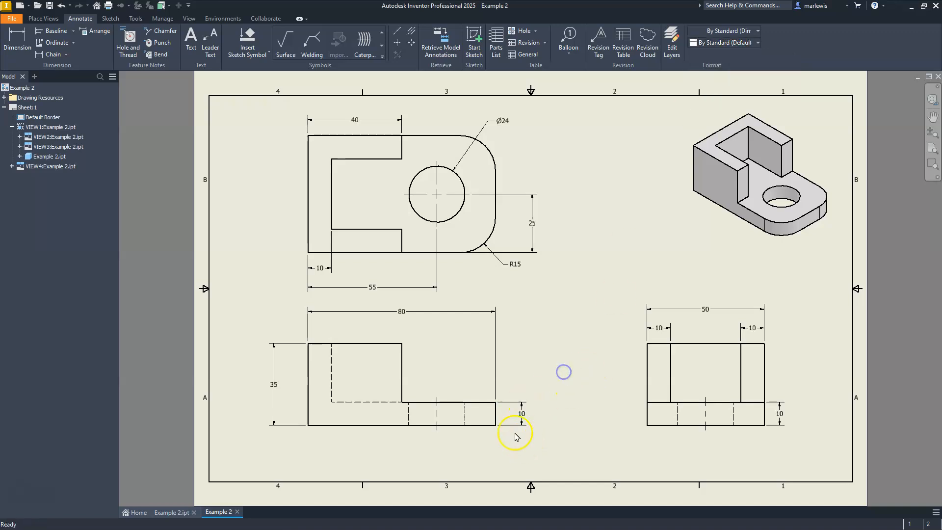
Delete the base thickness dimension from the front view.
{"action": "left_click", "coordinate": [518, 424]}
{"action": "key", "text": "Delete"}
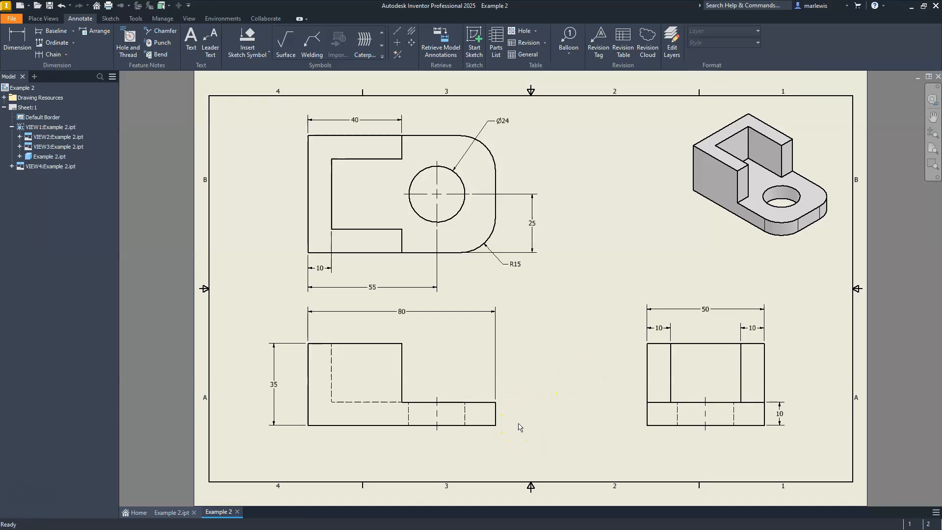
{"action": "scroll", "coordinate": [521, 417], "scroll_direction": "up", "scroll_amount": 3}
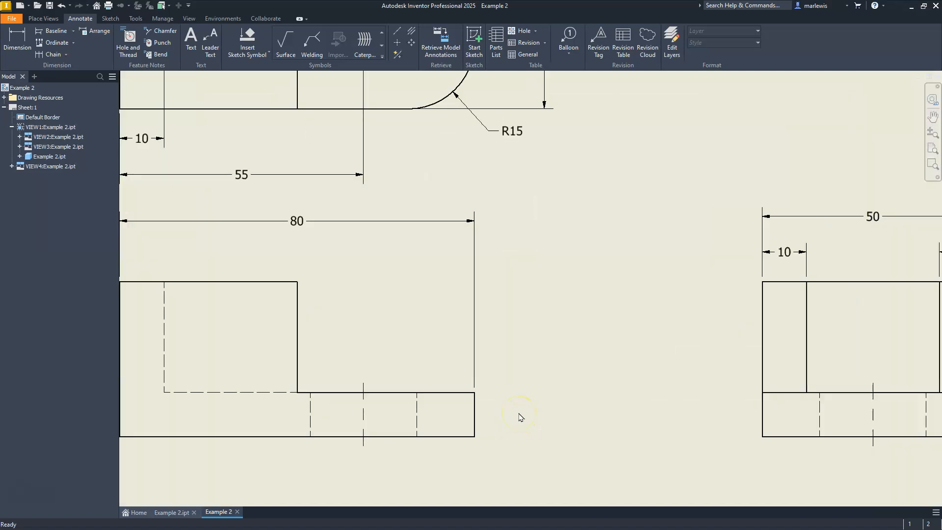
{"action": "scroll", "coordinate": [520, 417], "scroll_direction": "down", "scroll_amount": 6}
{"action": "scroll", "coordinate": [520, 416], "scroll_direction": "up", "scroll_amount": 3}
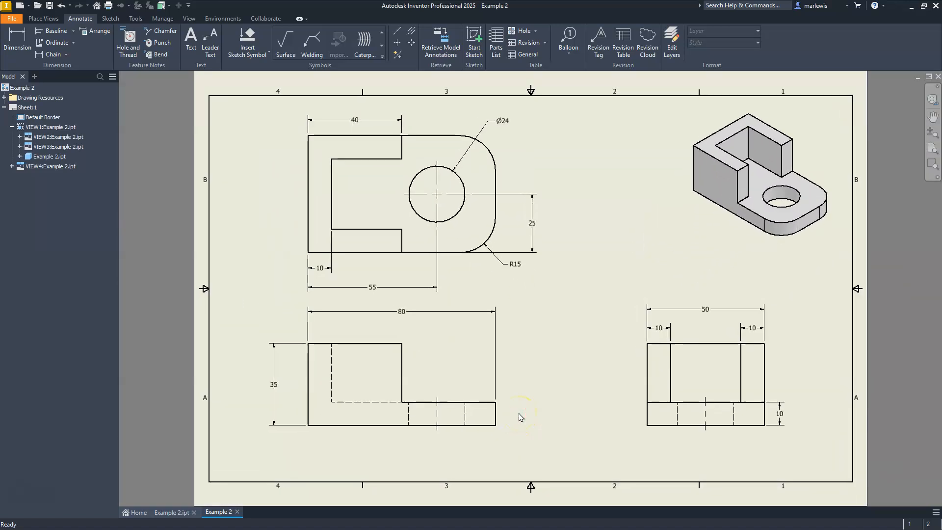